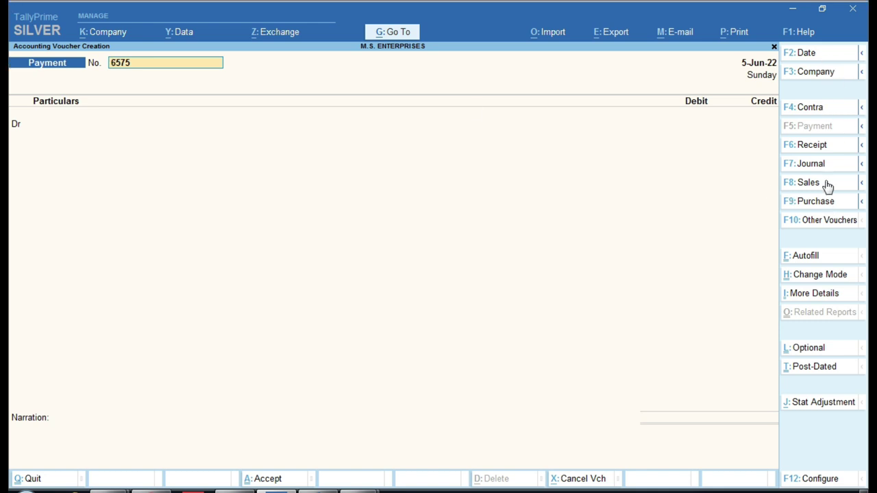
Start a contra voucher and set its voucher number to cv
click(815, 109)
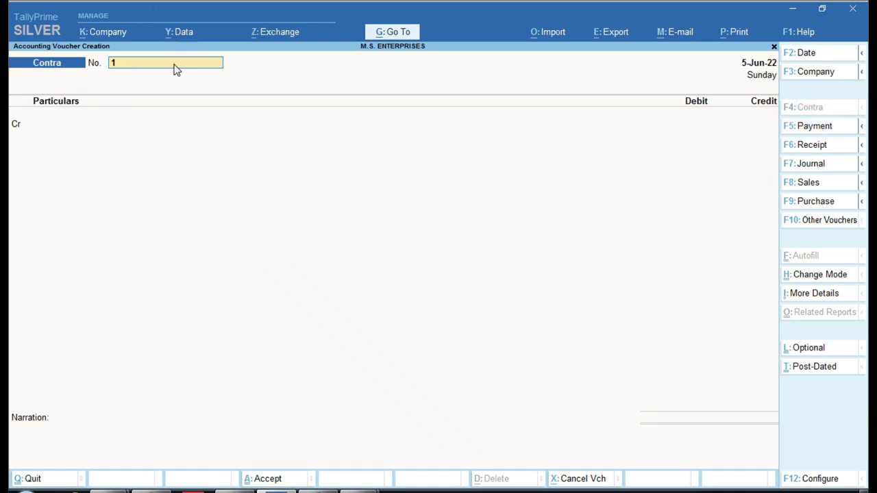
key(Return)
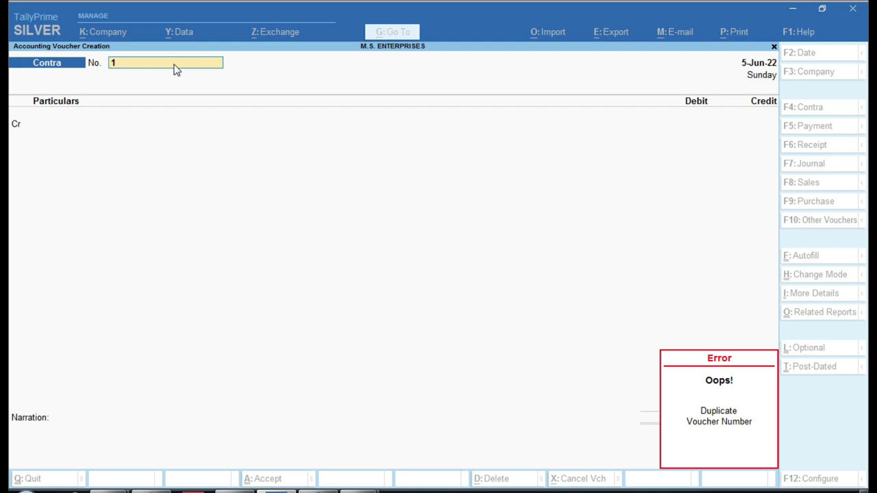
text(cv)
key(Return)
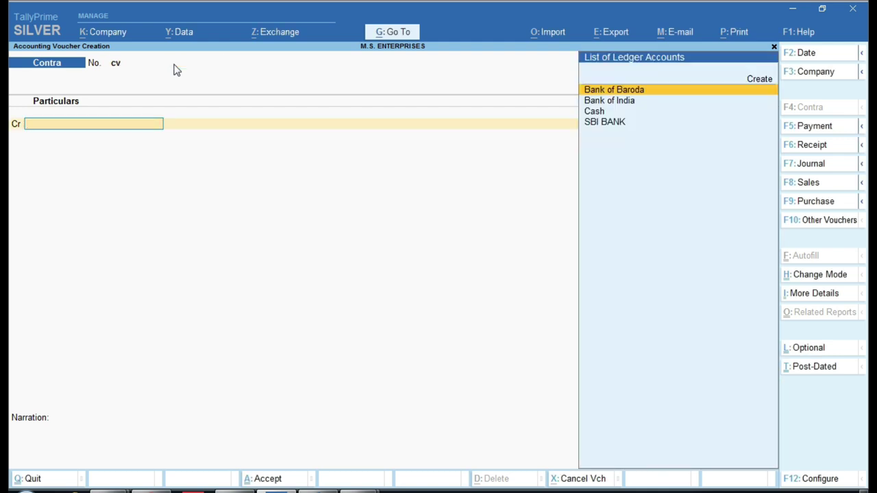
key(Down)
key(Down)
key(Down)
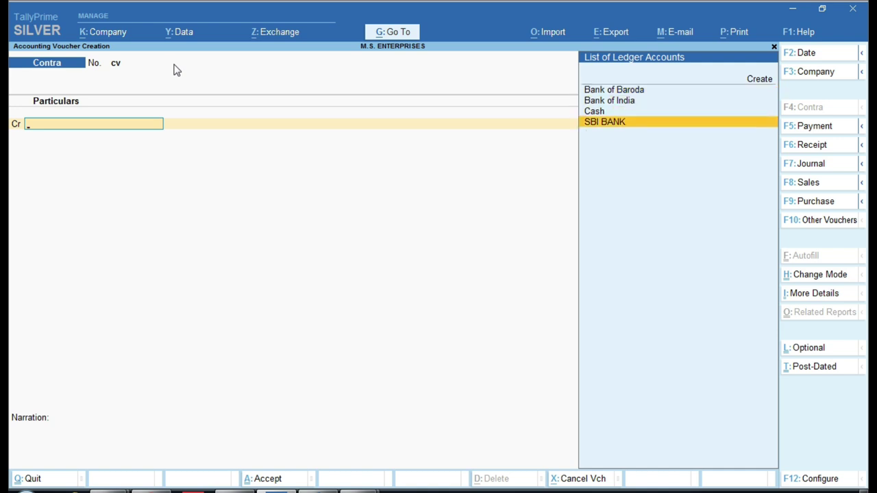
key(Up)
key(Up)
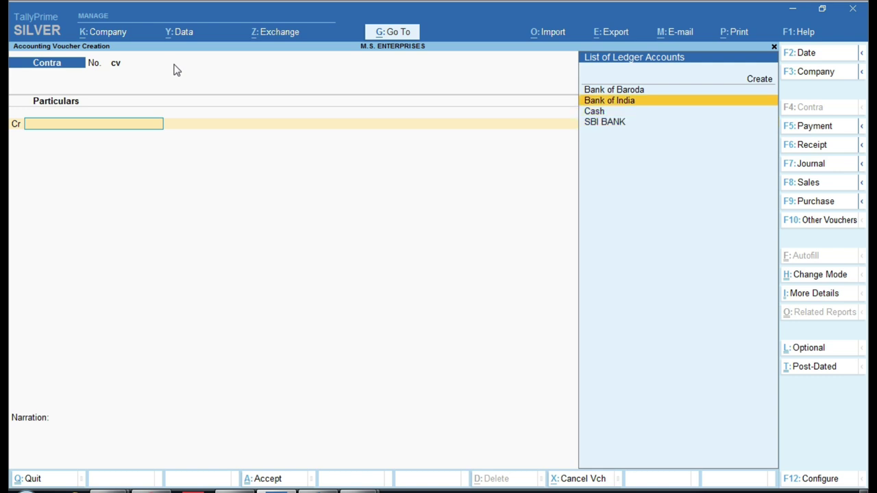
key(Return)
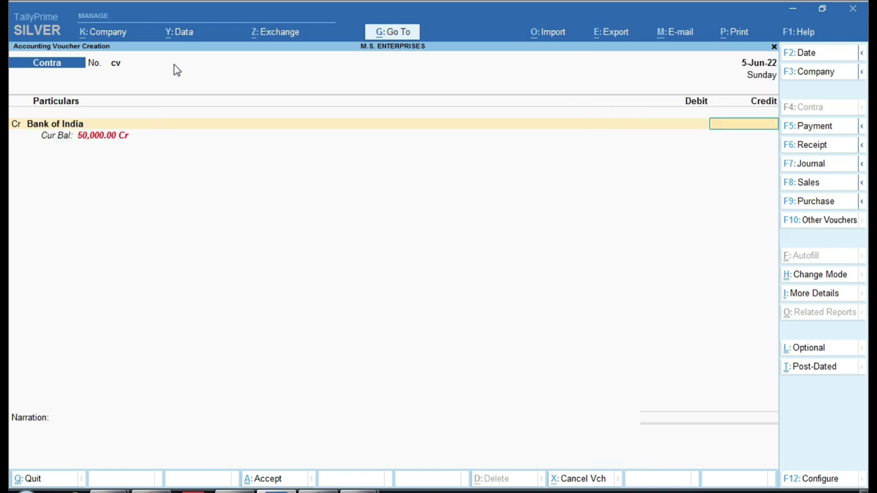
Check the Bank of India deposit slip image and credit the Cash ledger with 70000 in the contra voucher
key(alt+Tab)
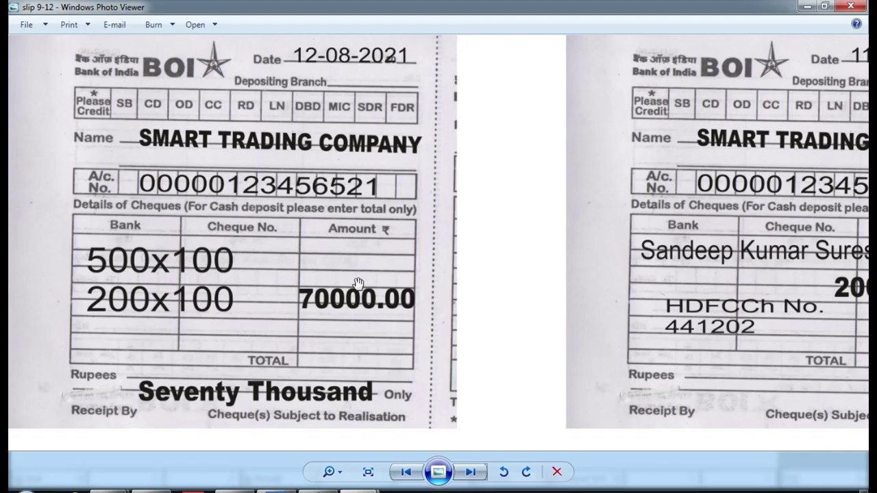
key(alt+Tab)
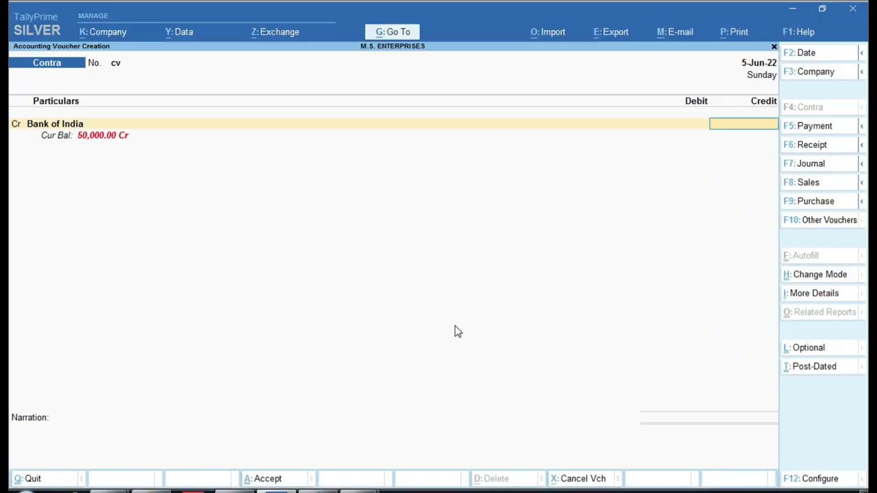
key(BackSpace)
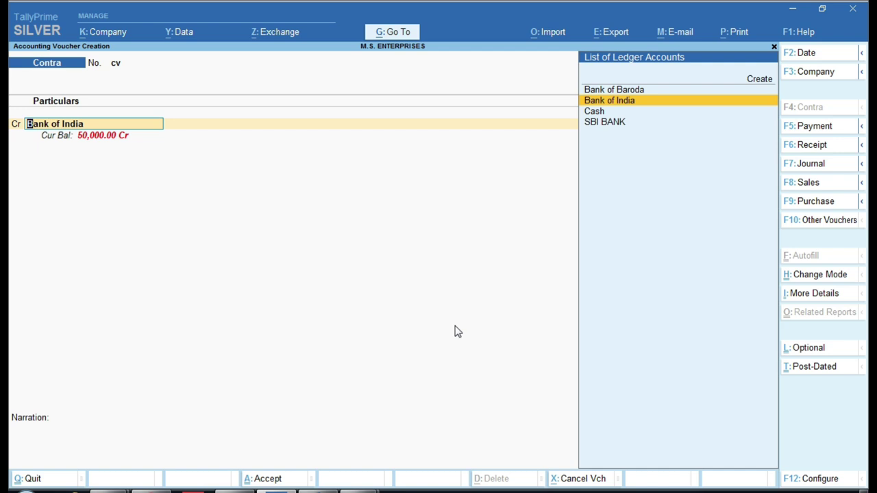
key(Down)
key(Return)
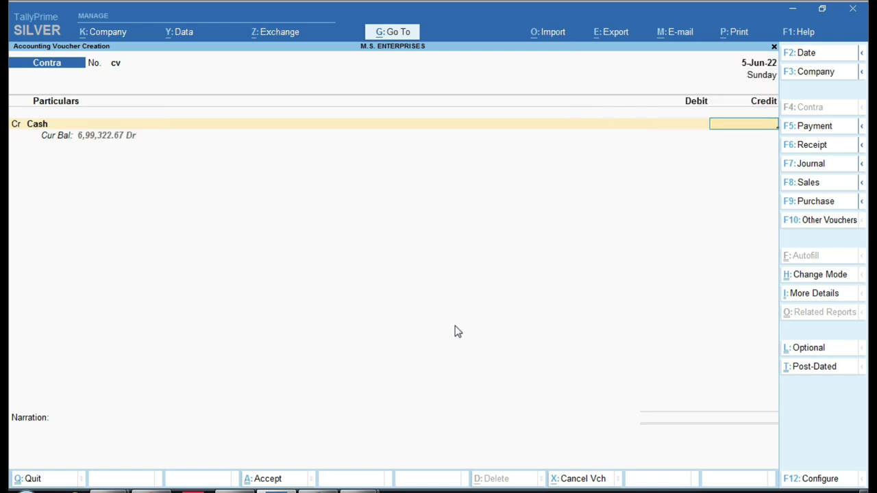
text(70000)
key(Return)
key(Return)
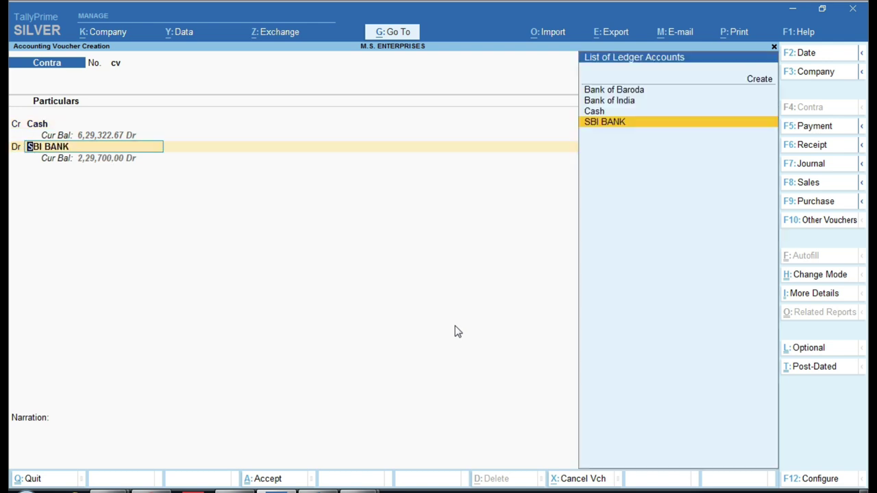
Debit the Bank of India ledger with 70,000.00 and accept Cash as the bank allocation's transaction type
text(Bank)
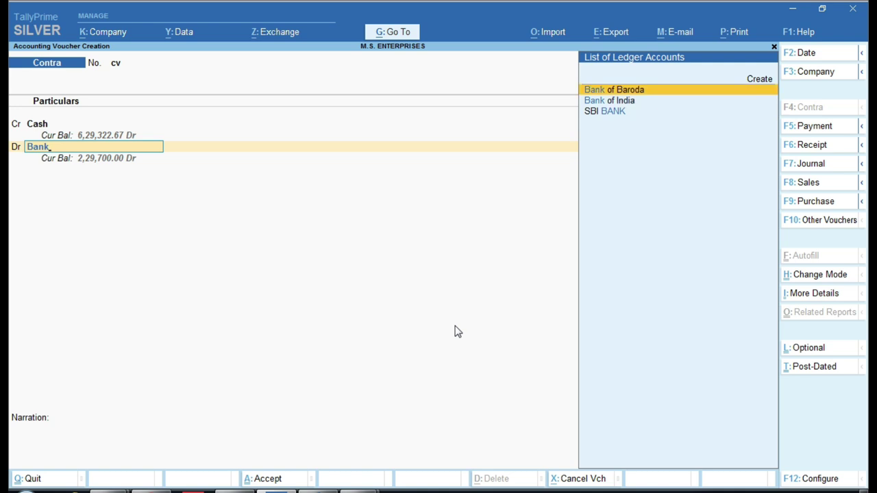
key(Down)
key(Return)
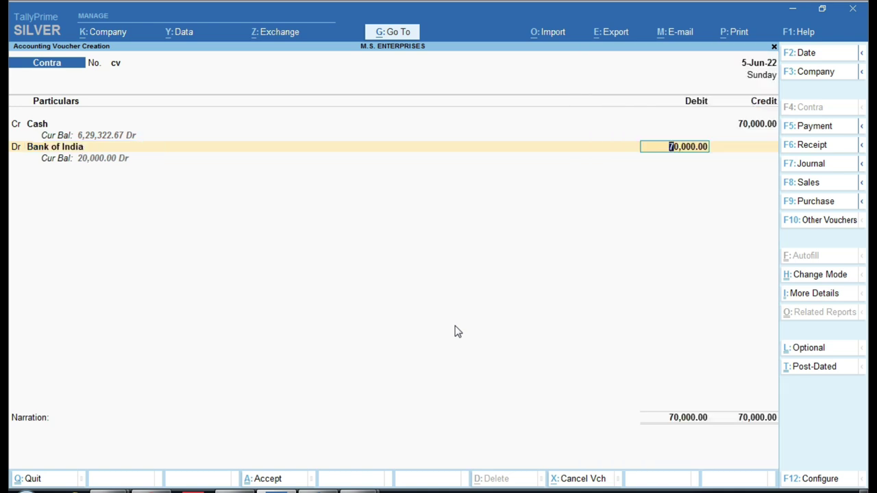
key(Return)
key(Return)
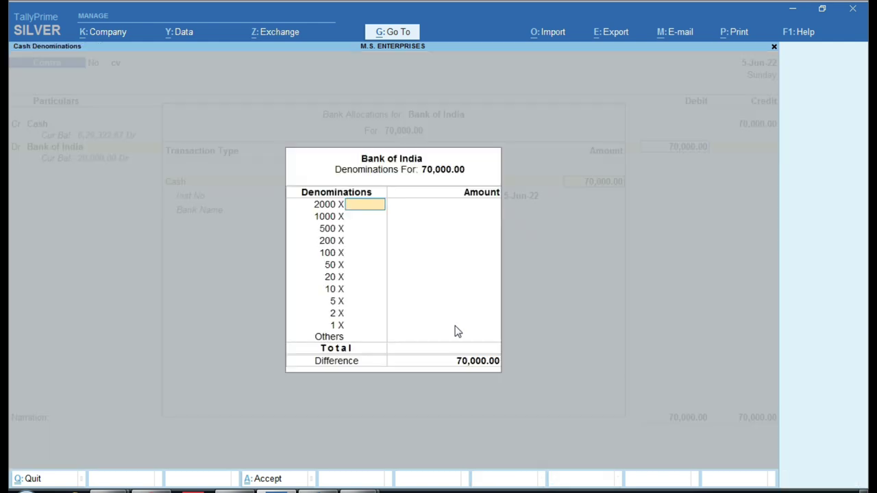
Fill in the cash denominations from the deposit slip as 500 x 100 and 200 x 100
key(Return)
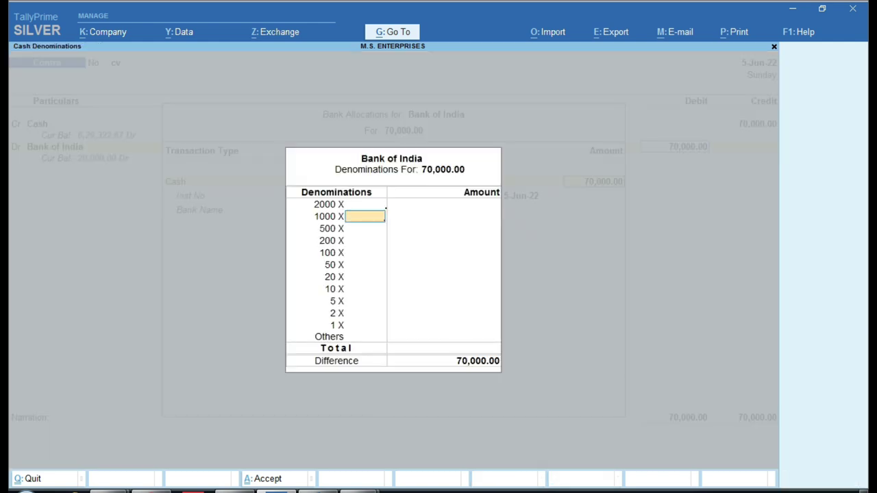
click(367, 491)
click(264, 420)
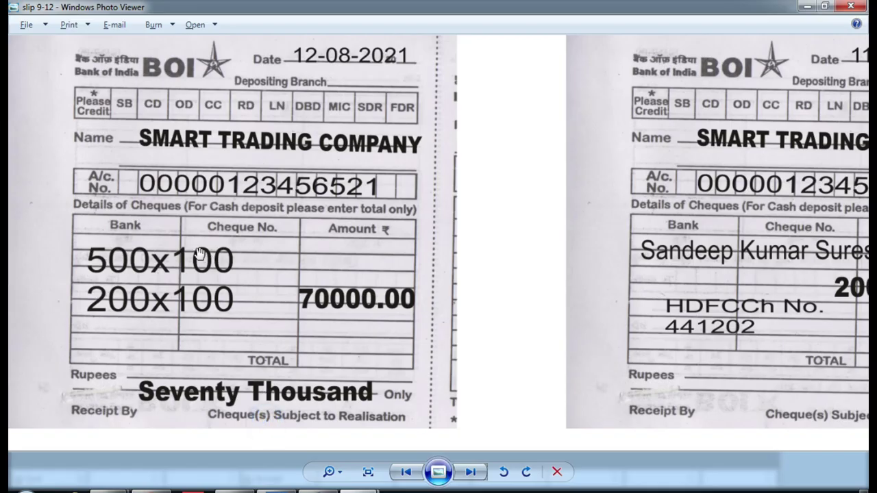
key(alt+Tab)
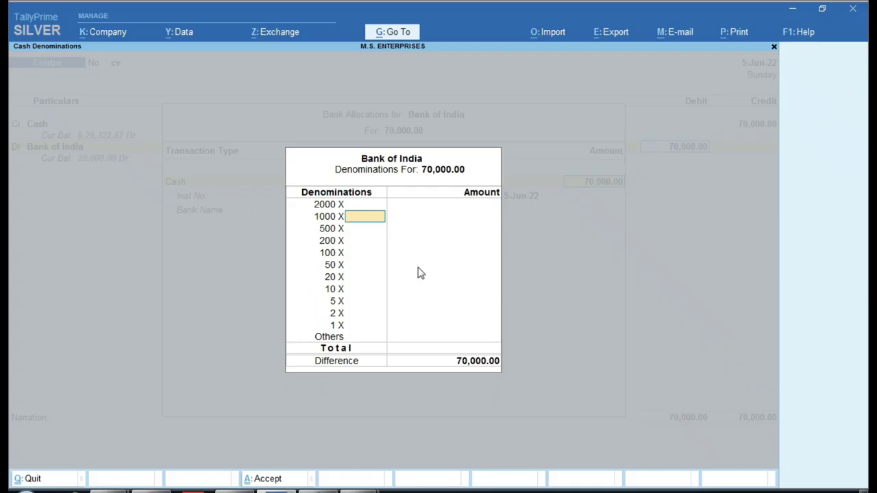
key(Return)
text(100)
key(Return)
key(alt+Tab)
key(alt+Tab)
text(100)
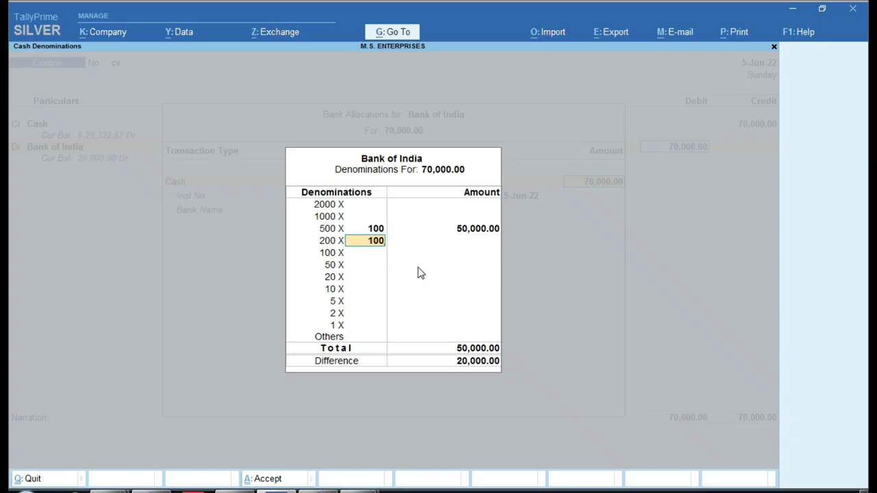
key(Return)
key(Return)
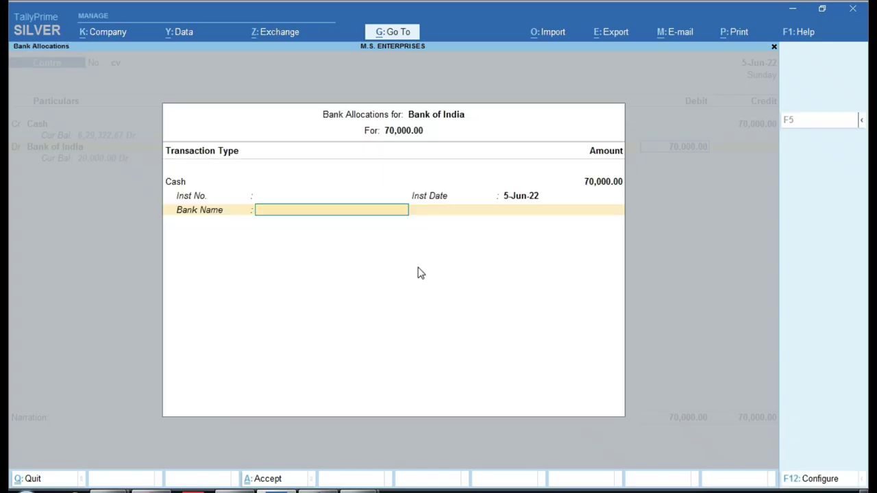
Accept the bank allocation with the bank name empty and save the contra voucher without a narration
key(Return)
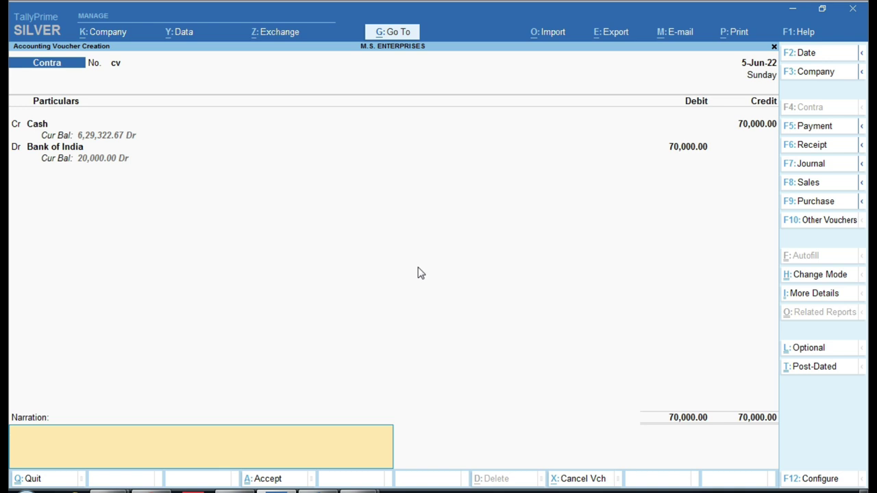
text(c)
key(BackSpace)
key(Return)
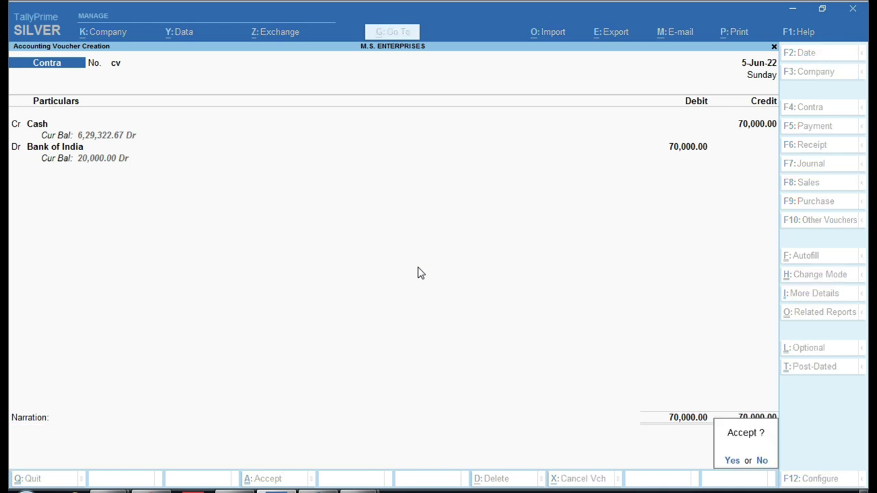
key(Return)
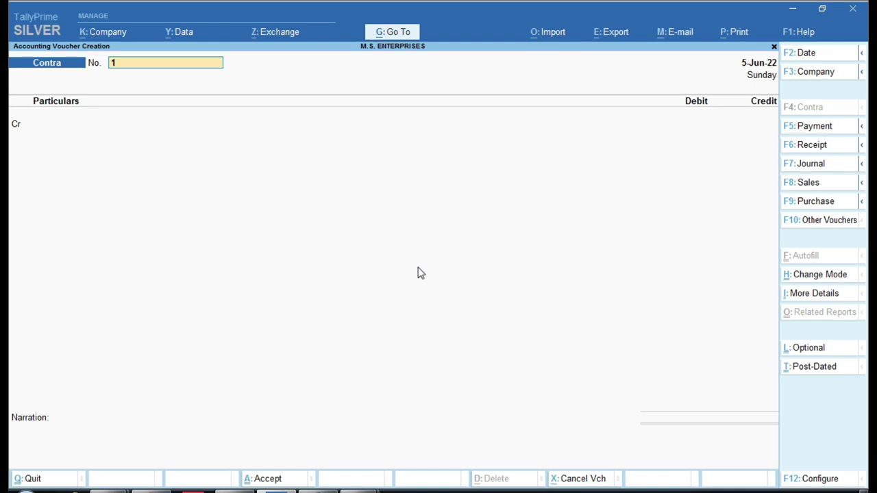
Review the Cash Withdrawal heading in the Word document and the 01-03 cheque image in Windows Photo Viewer
click(281, 488)
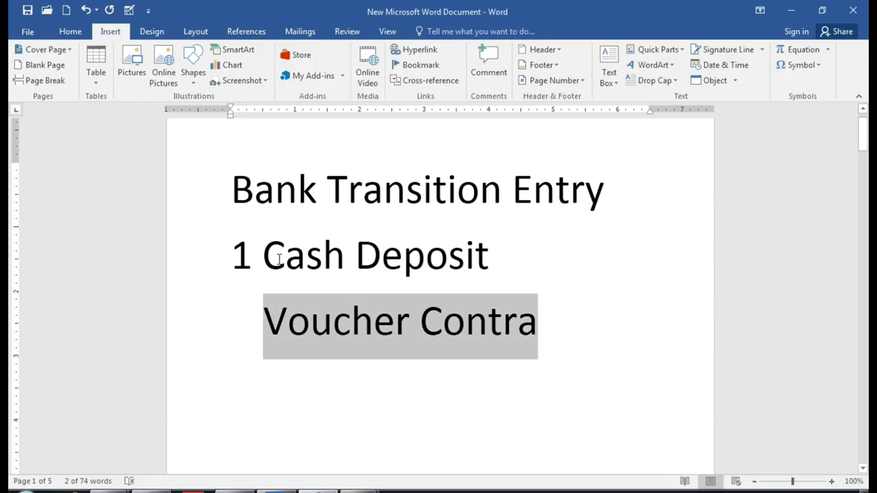
click(531, 254)
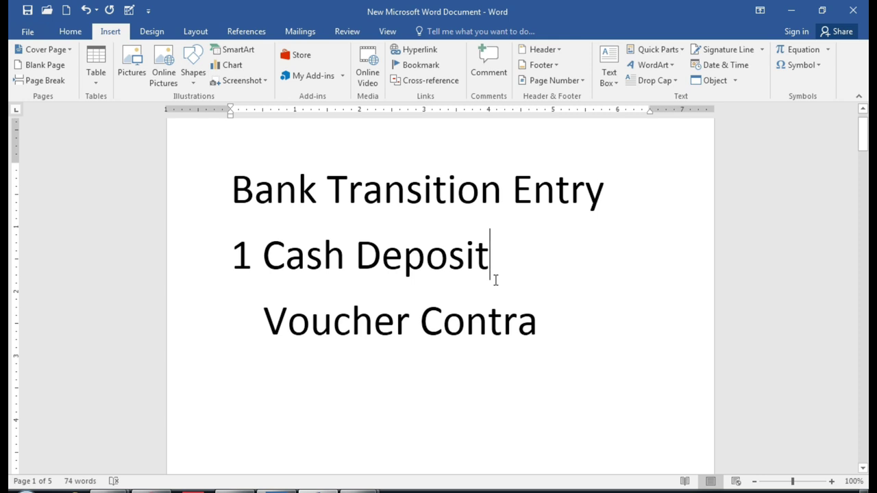
scroll(407, 299, down, 15)
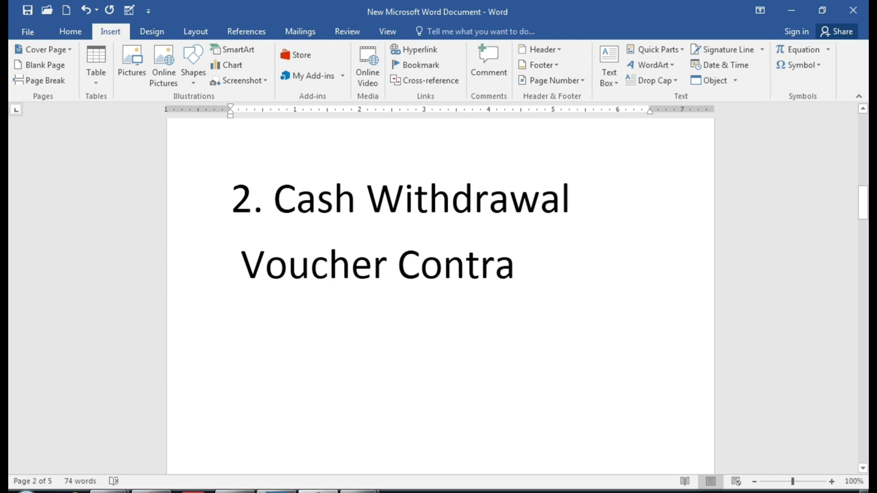
click(276, 490)
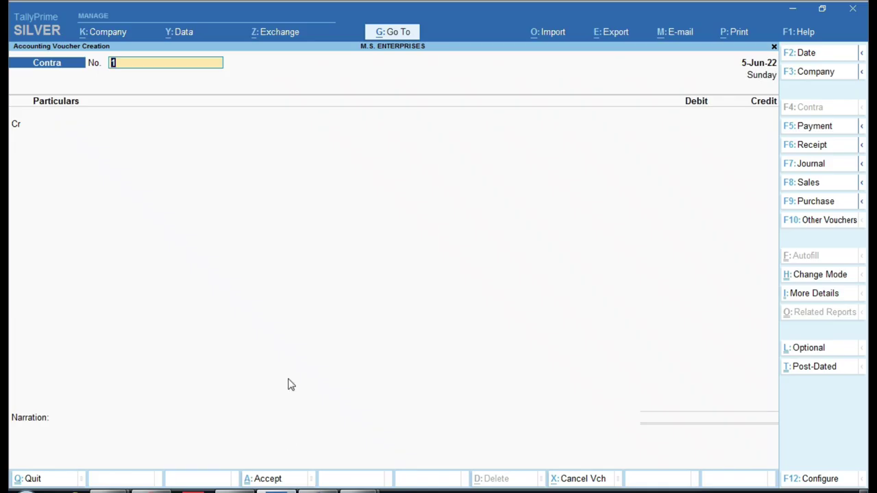
mouse_move(345, 488)
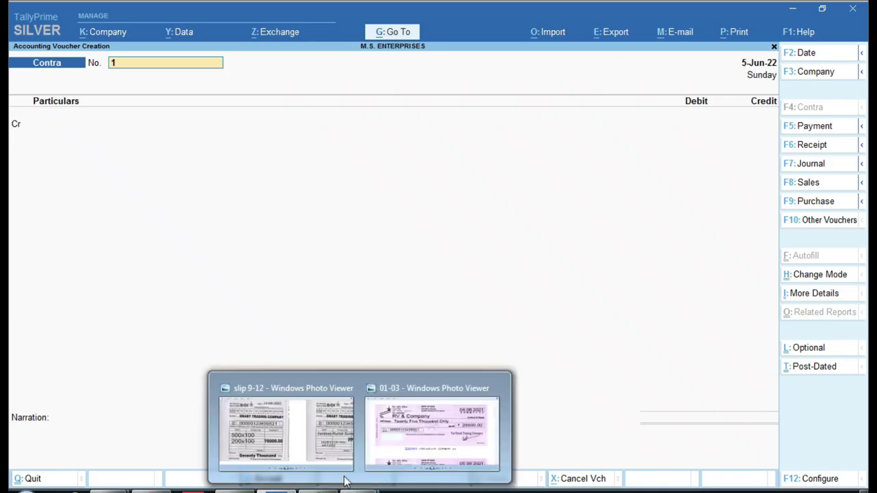
click(411, 447)
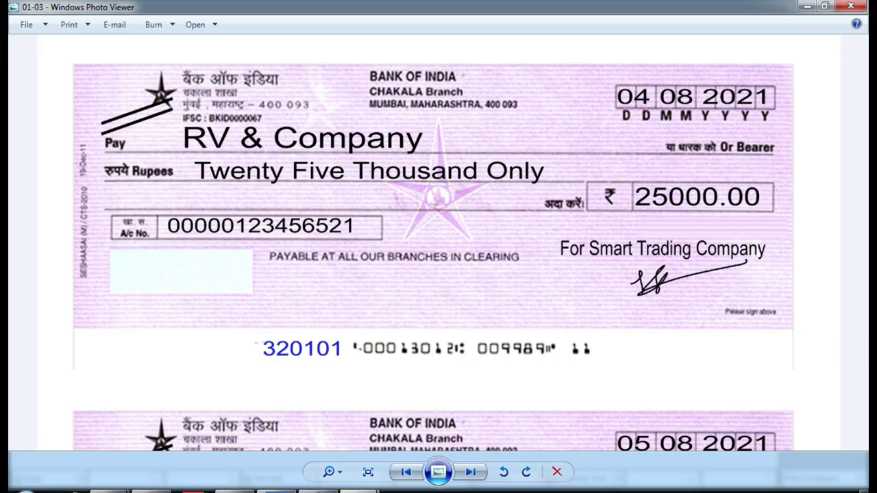
click(280, 490)
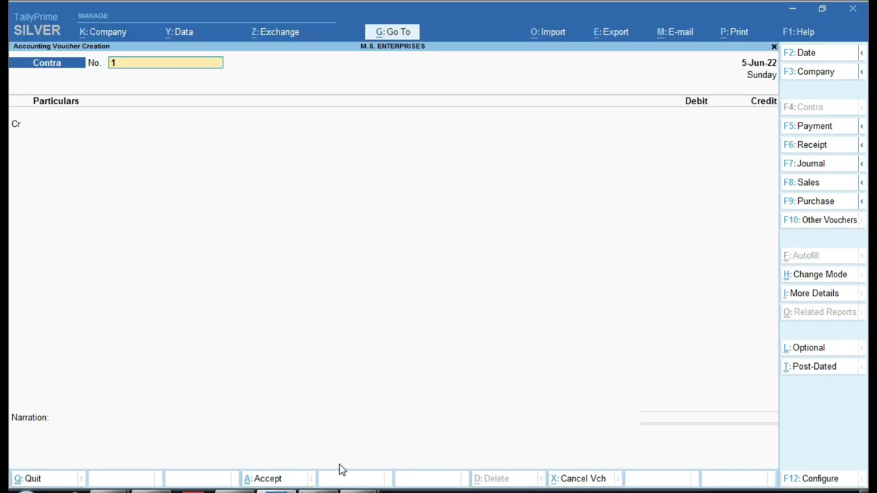
Number the new contra voucher 115241 and credit the Bank of India ledger with 5000
text(115241)
key(Return)
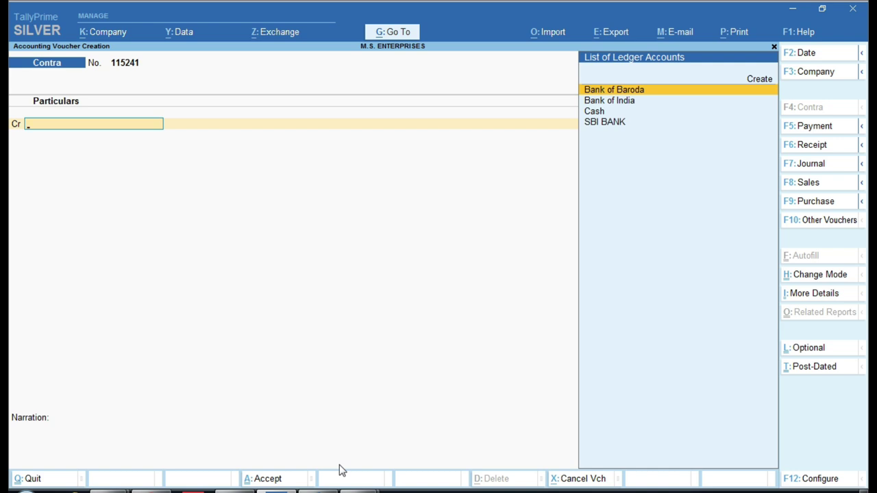
key(Down)
key(Return)
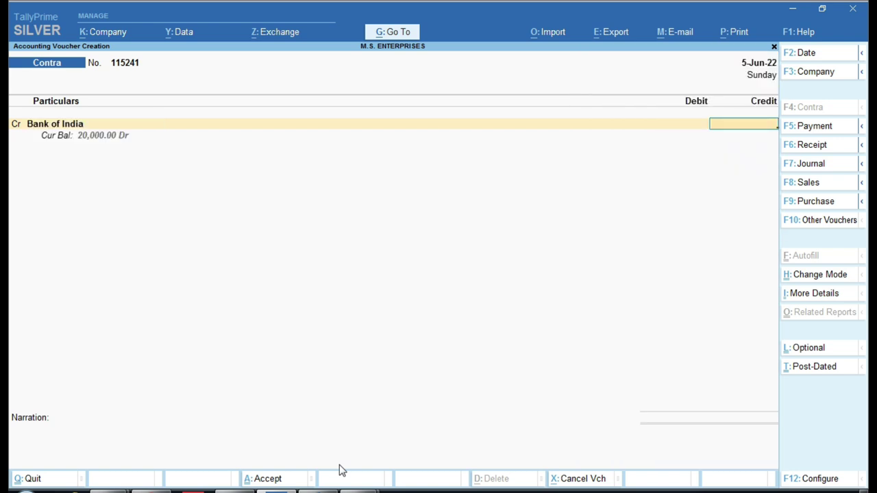
text(5000)
key(Return)
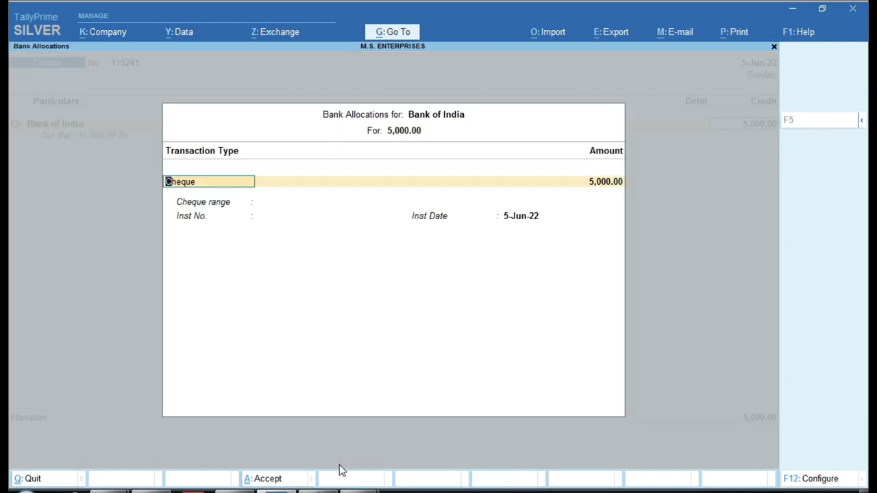
Accept Cheque as the transaction type in the bank allocation, with Not Applicable as the cheque range
key(Return)
key(Return)
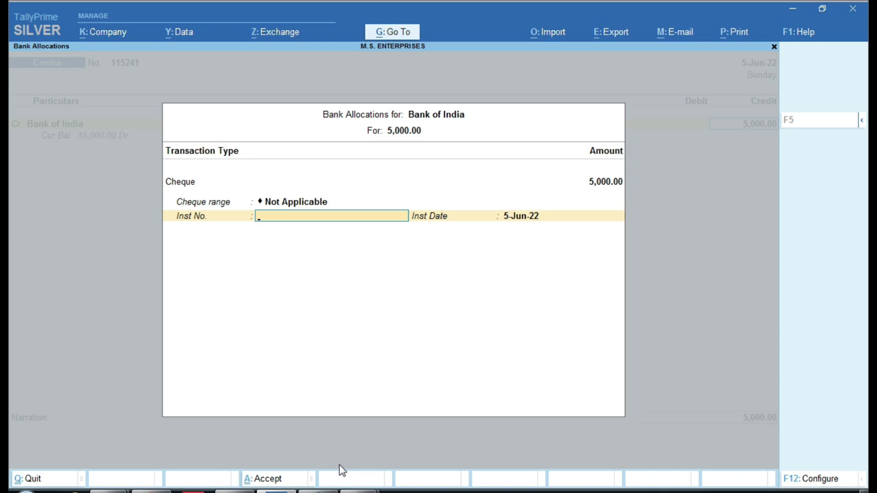
key(BackSpace)
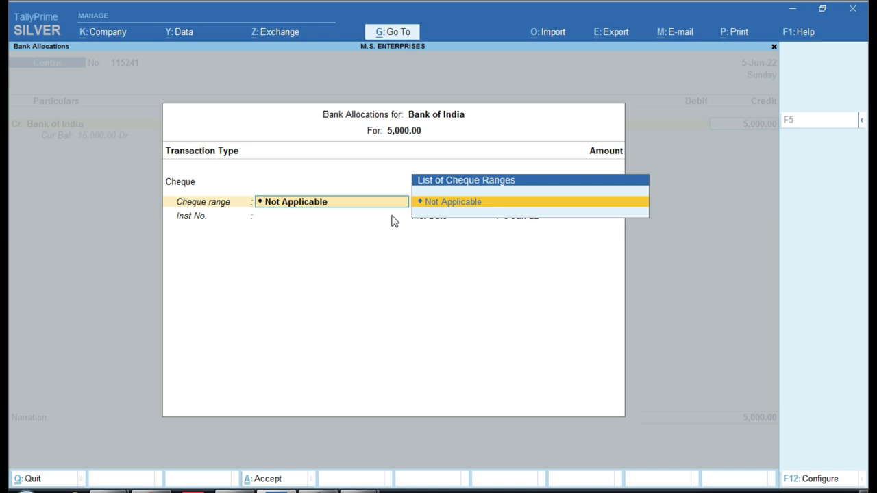
key(Return)
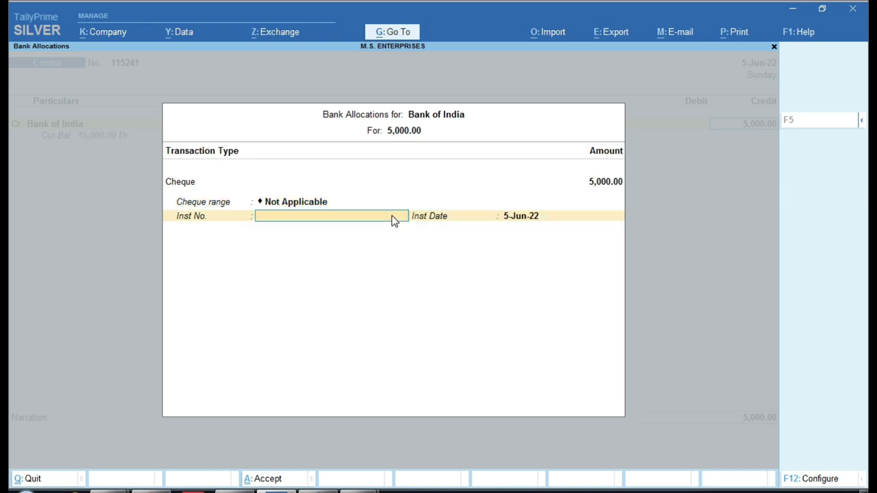
Enter 115241 as the instrument number and accept the bank allocation for Bank of India
text(115241)
key(Return)
key(Return)
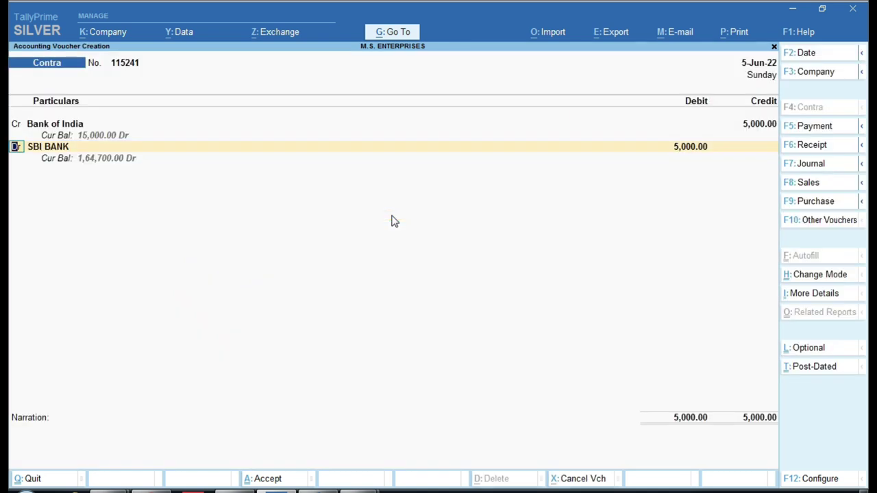
Debit the Cash ledger with 5,000 in place of SBI BANK and save the contra voucher without a narration
key(Return)
text(Cas)
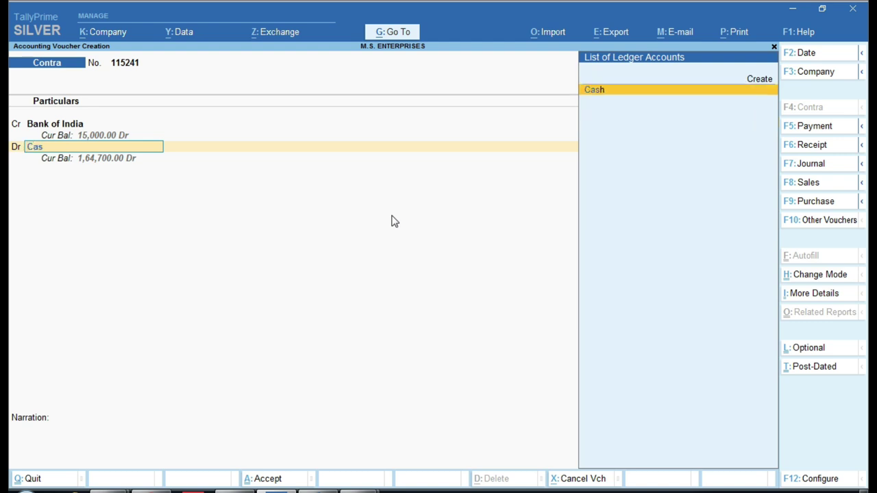
key(Return)
key(Return)
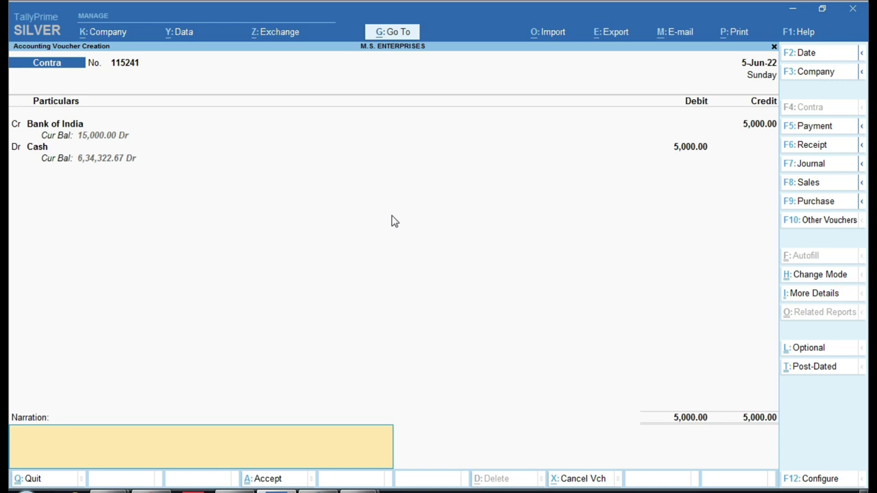
key(Return)
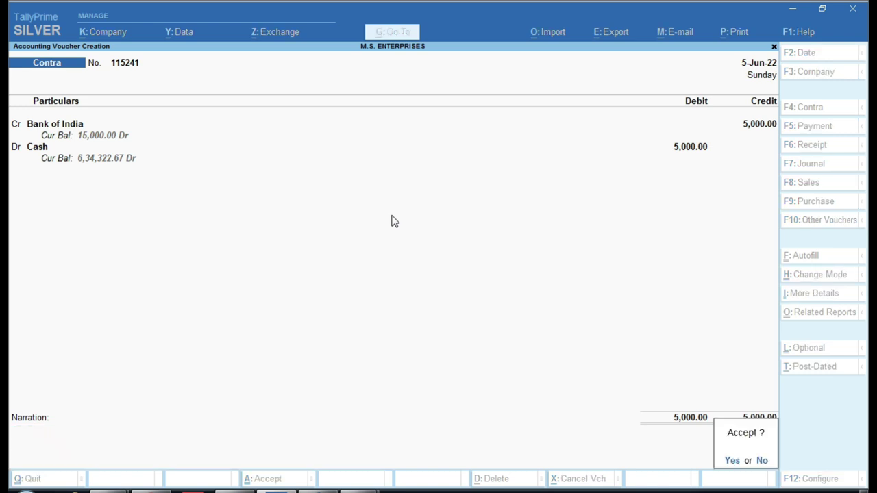
key(Return)
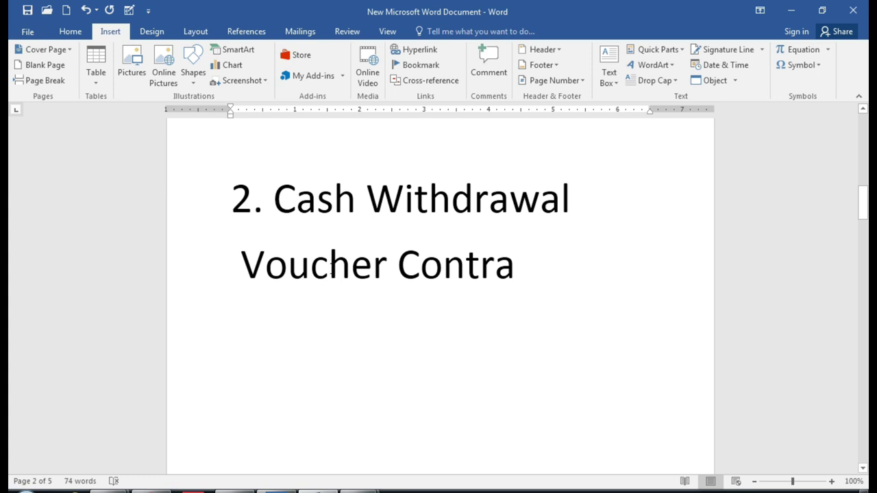
Review the Payment by Banking Channel section of the Word document, including its payment modes and voucher type
scroll(330, 268, down, 8)
scroll(332, 268, down, 4)
scroll(333, 268, up, 2)
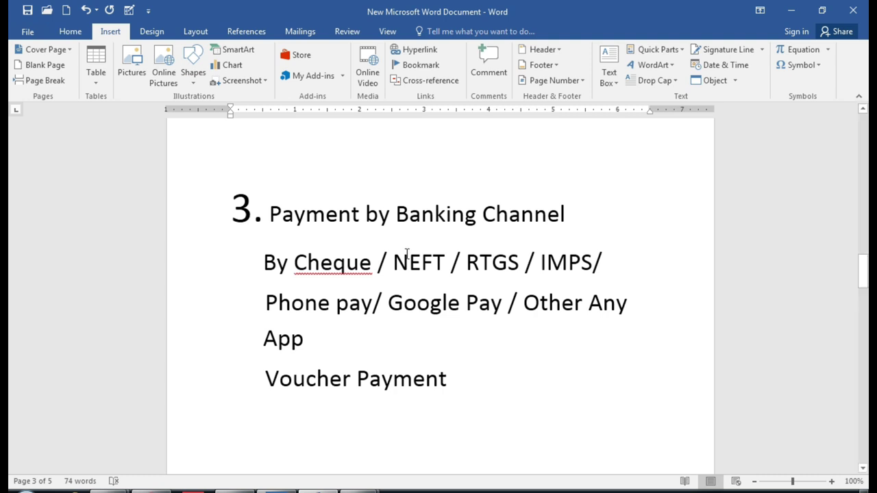
scroll(394, 237, down, 2)
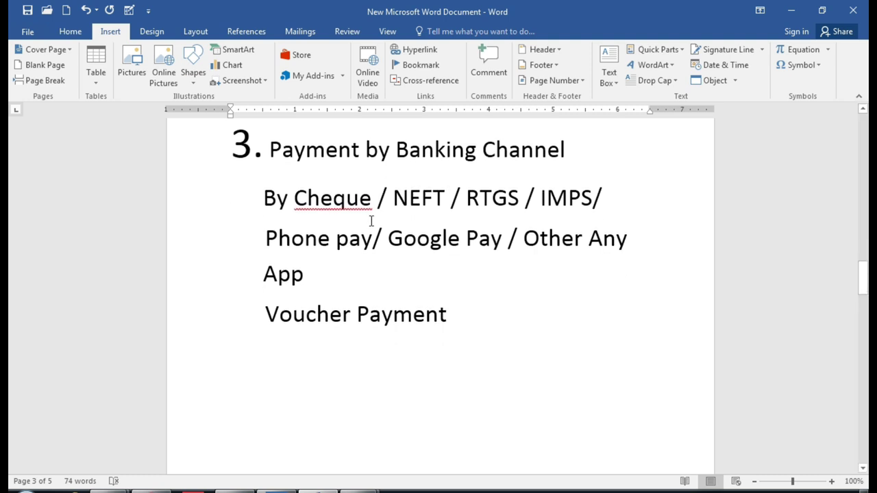
click(337, 201)
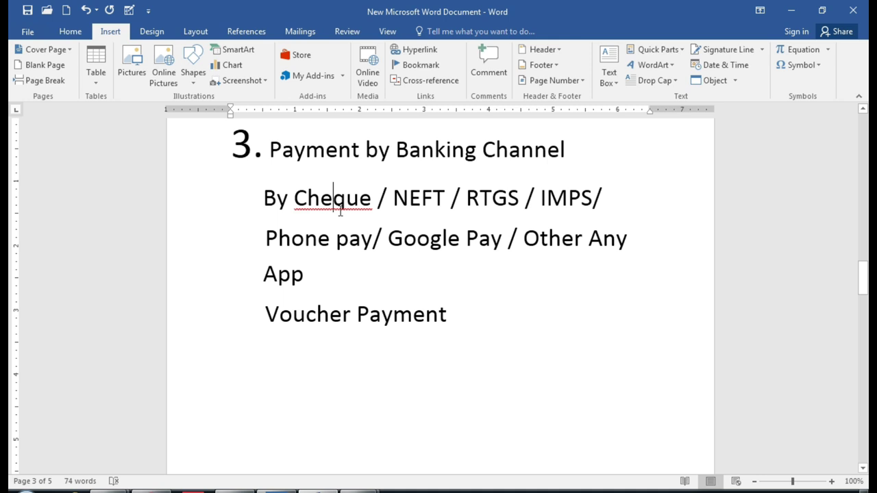
click(433, 203)
click(491, 200)
click(560, 198)
click(450, 241)
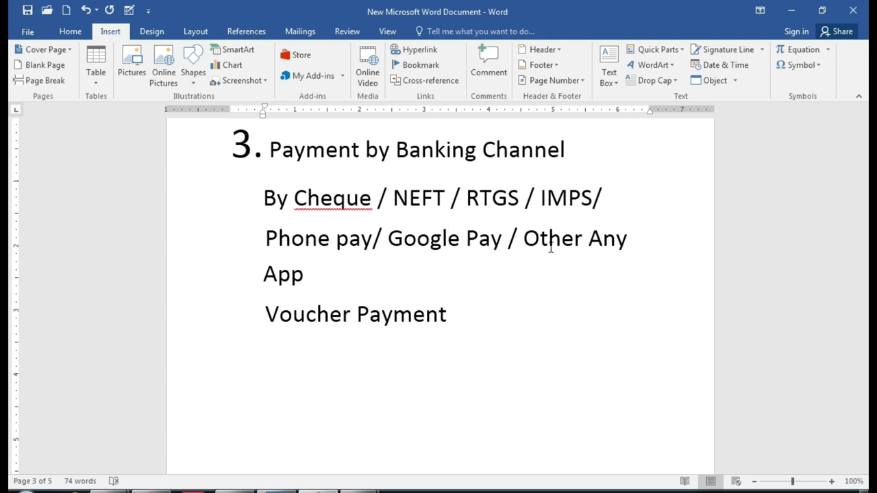
drag(358, 315, 449, 317)
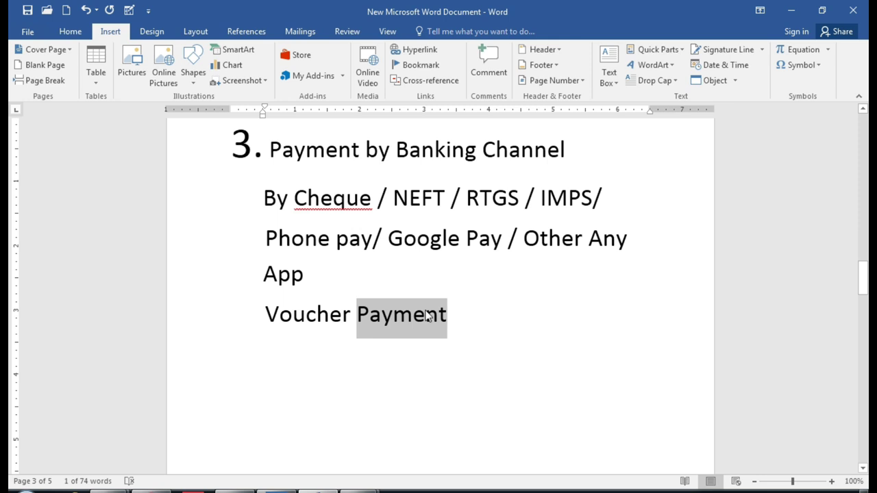
click(332, 240)
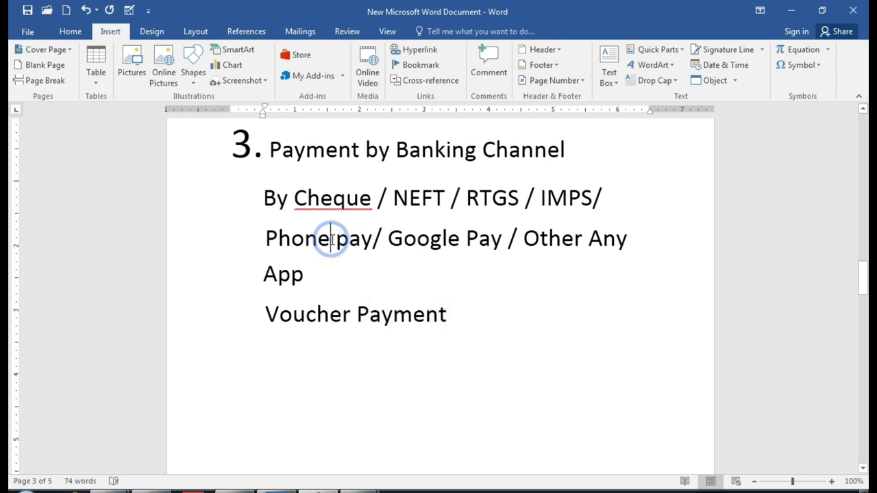
click(440, 243)
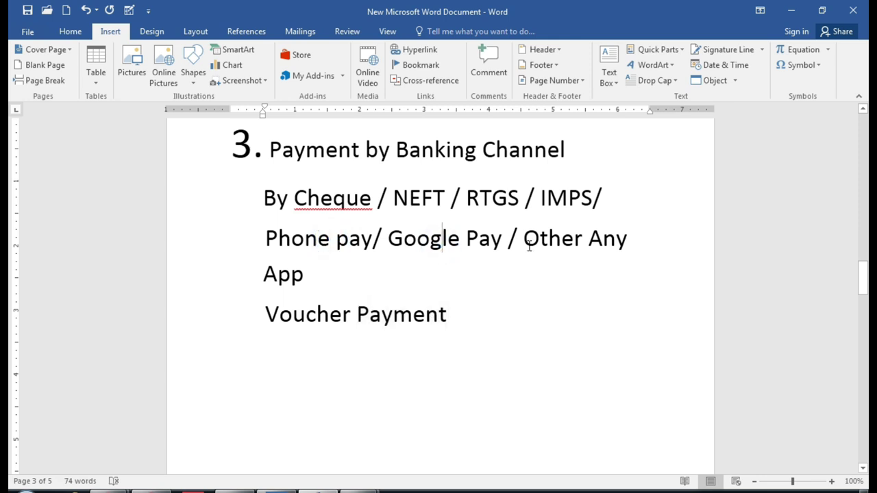
click(354, 315)
drag(357, 317, 447, 317)
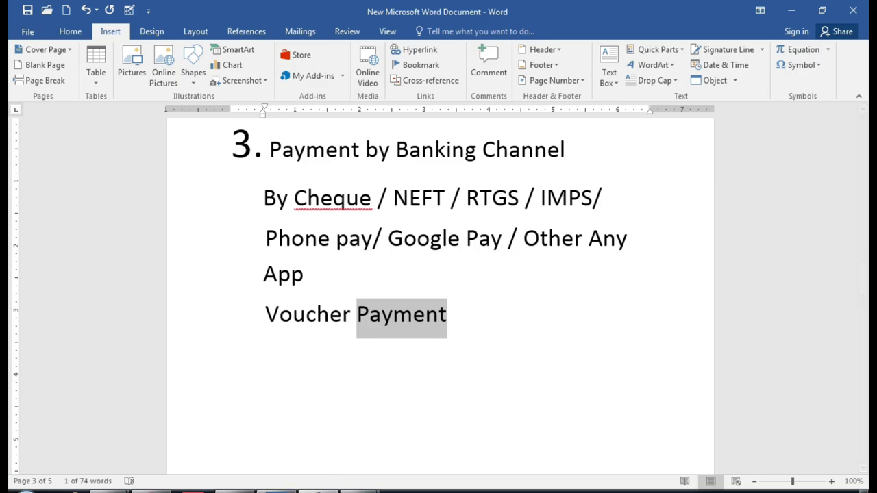
Switch to TallyPrime and start a payment voucher numbered 320221
click(312, 487)
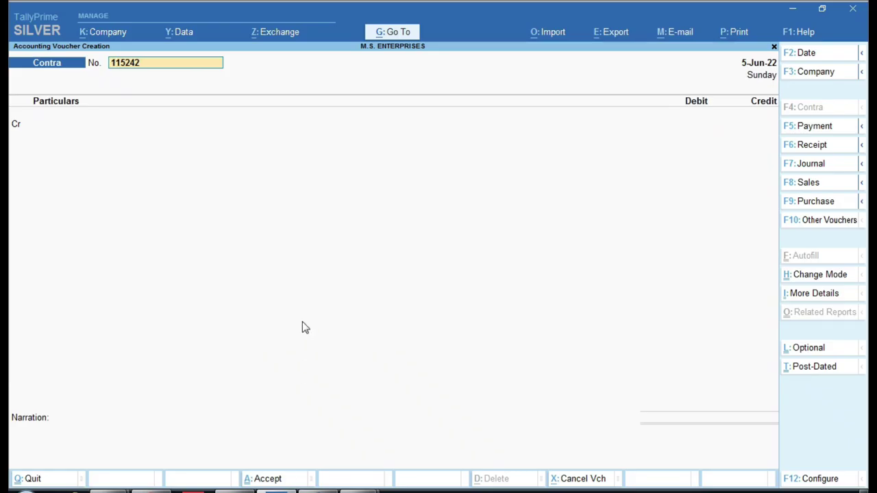
key(F5)
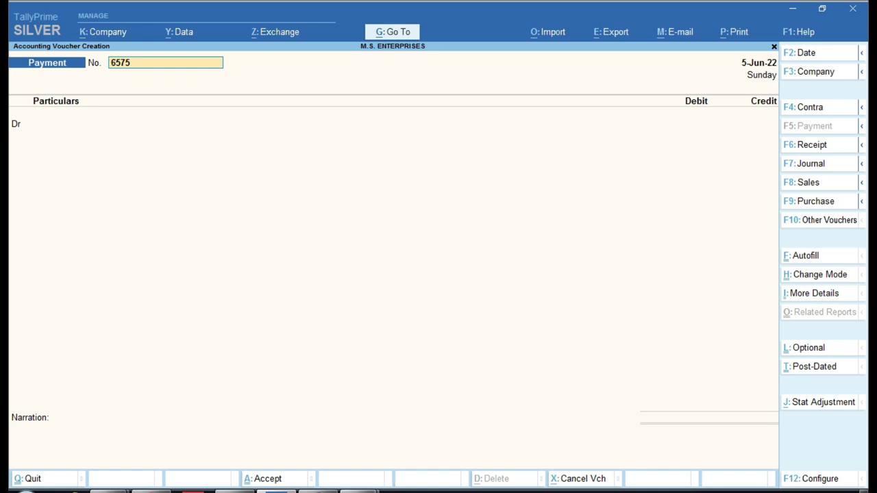
mouse_move(362, 471)
click(401, 426)
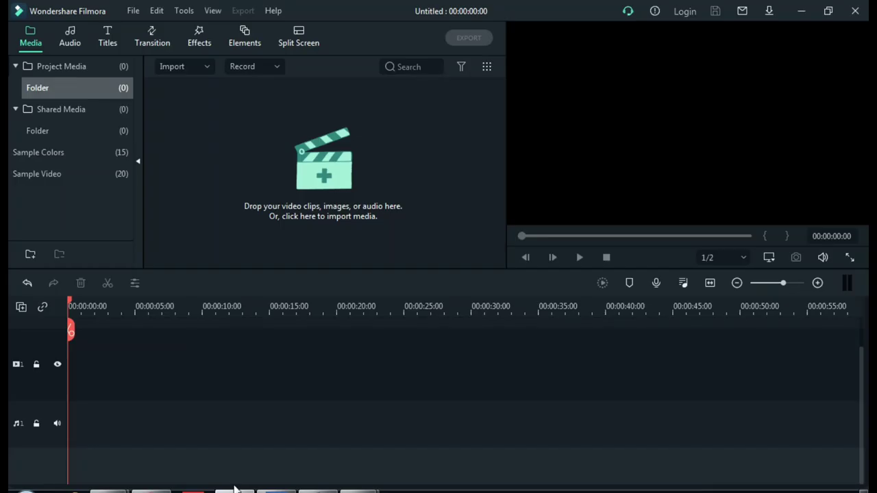
click(235, 489)
click(162, 489)
text(320221)
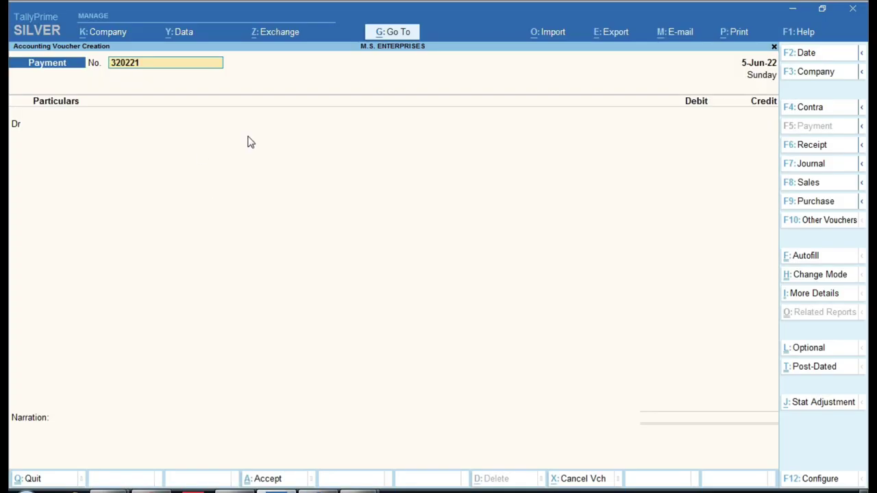
key(Return)
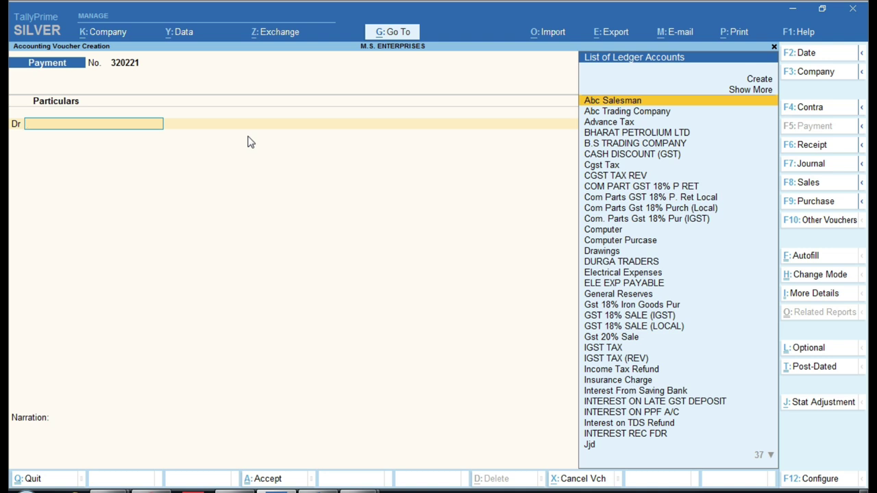
Debit the Abc Trading Company ledger with 2000
key(Down)
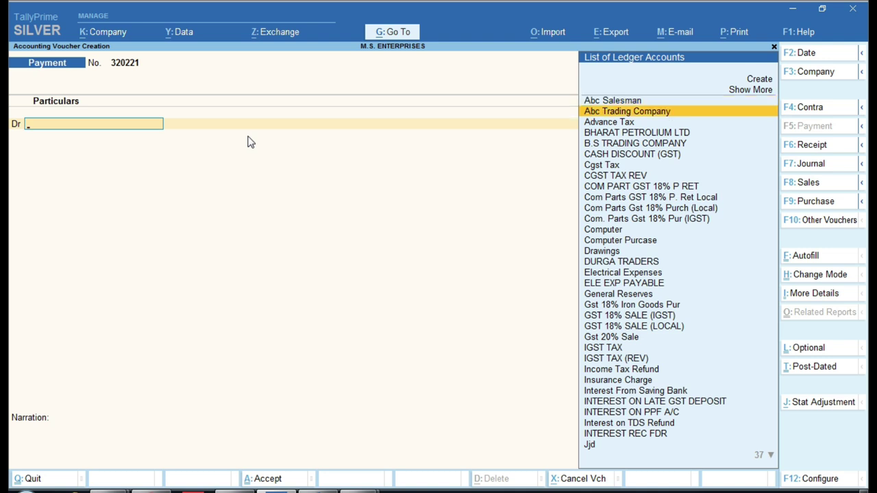
key(Return)
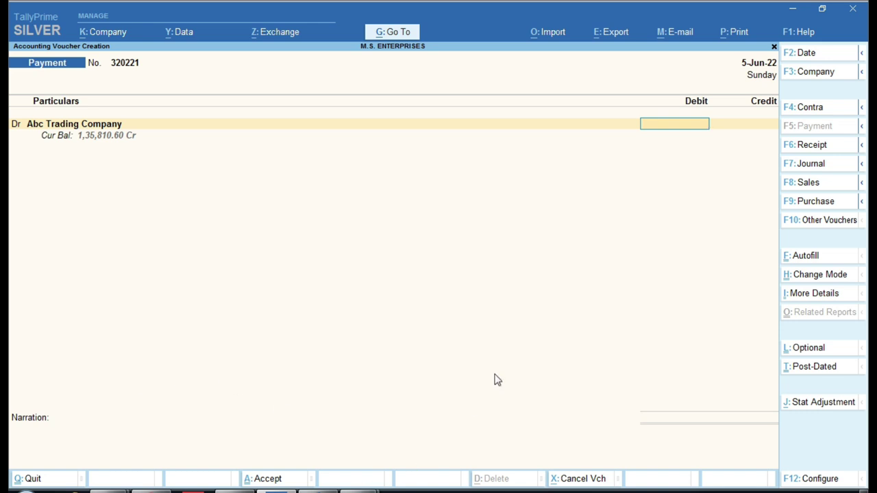
text(2000)
key(Return)
Use Agst Ref as the method of adjustment and allocate the payment to pending bill 2 dated 16-Jan-22
key(Return)
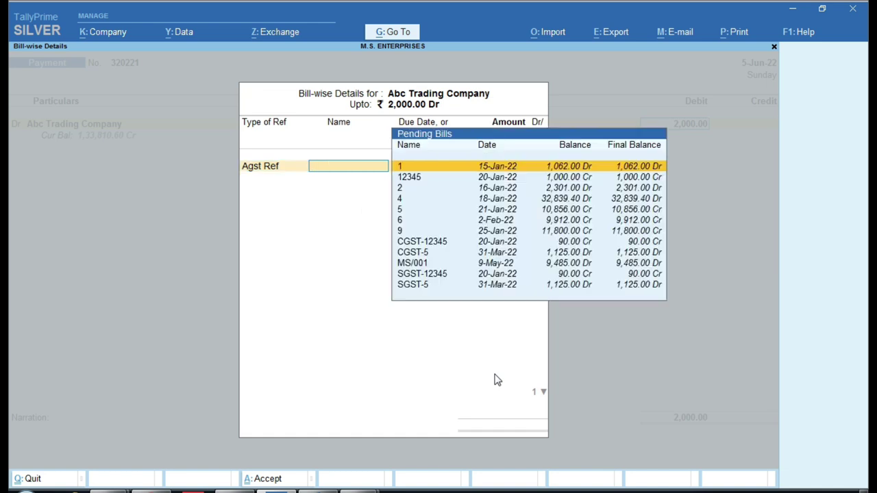
key(BackSpace)
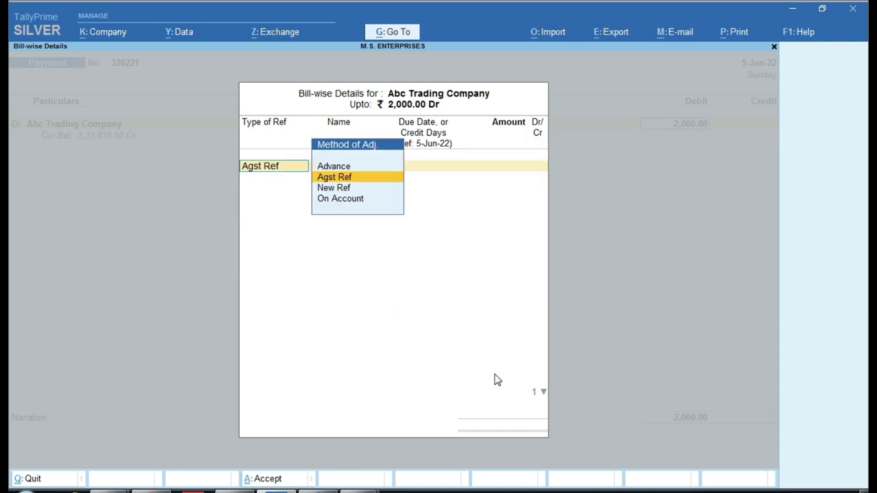
key(Up)
key(Down)
key(ctrl)
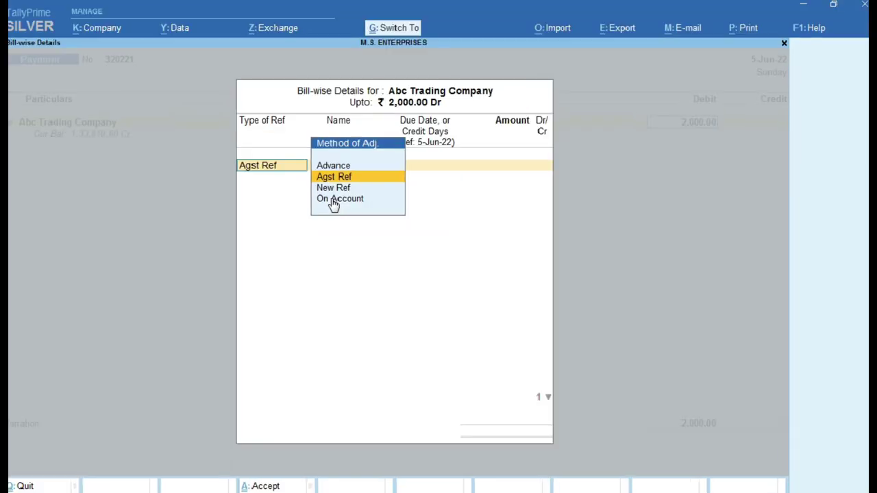
key(Return)
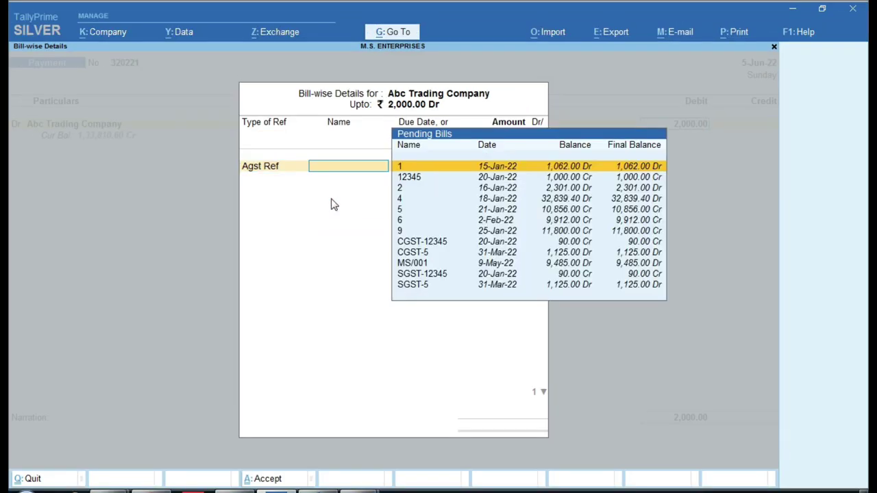
key(Down)
key(Down)
key(Return)
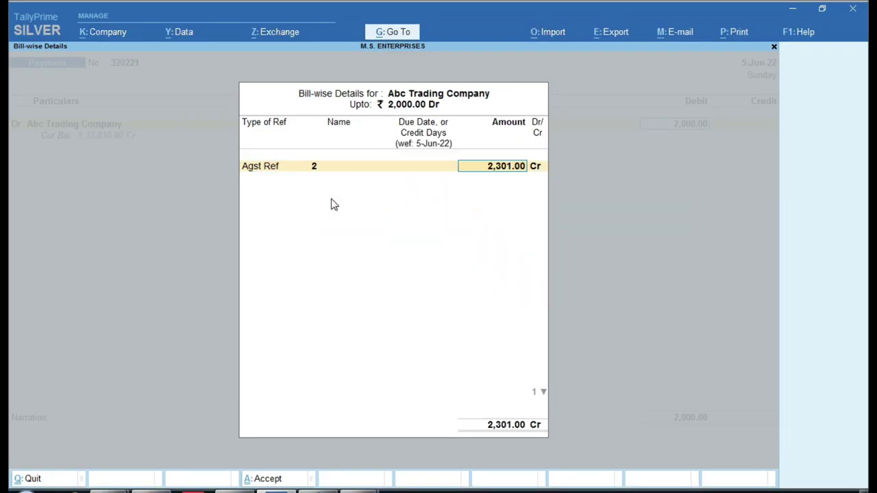
Set the 2,301.00 allocation against bill 2 to Dr and leave the 301.00 Cr difference On Account
key(Return)
key(BackSpace)
text(d)
key(Return)
key(Down)
key(Down)
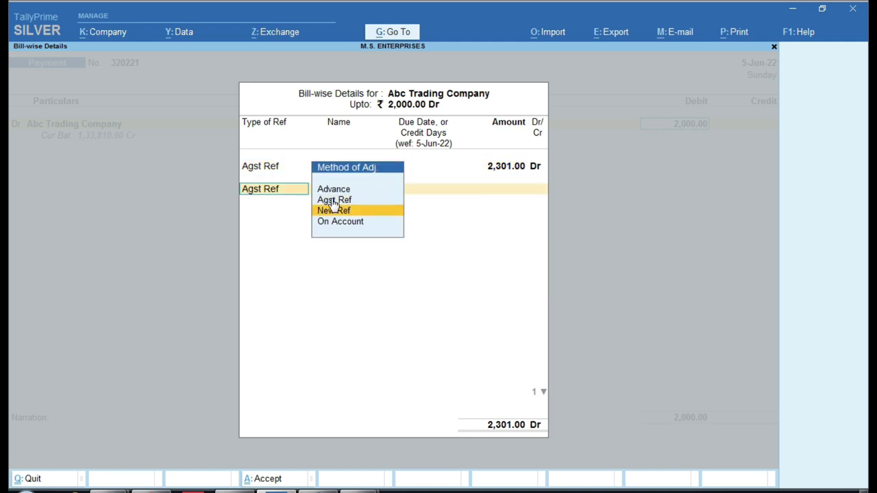
key(Return)
key(Return)
key(Return)
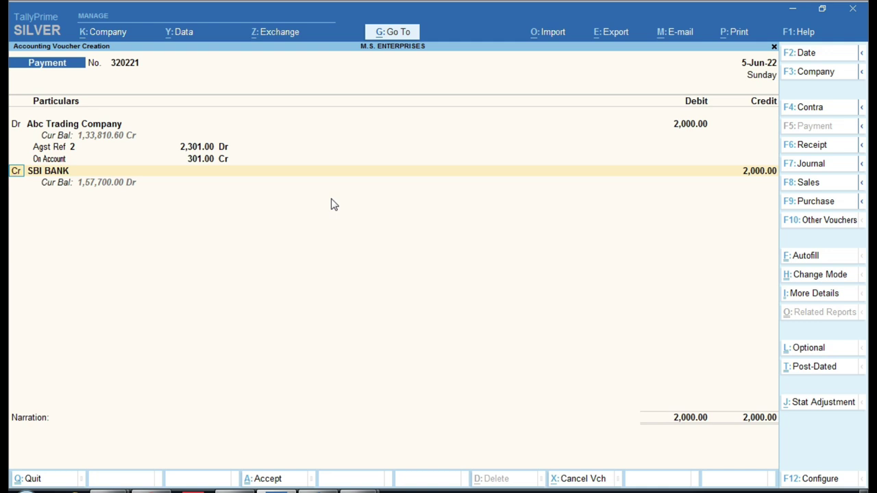
Credit the Bank of India ledger with 2,000 in place of SBI BANK
key(Return)
text(Bank)
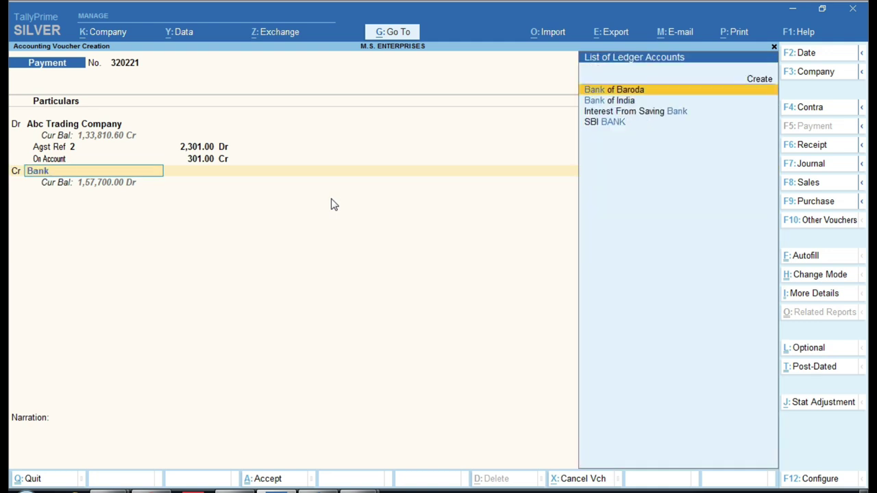
key(Down)
key(Return)
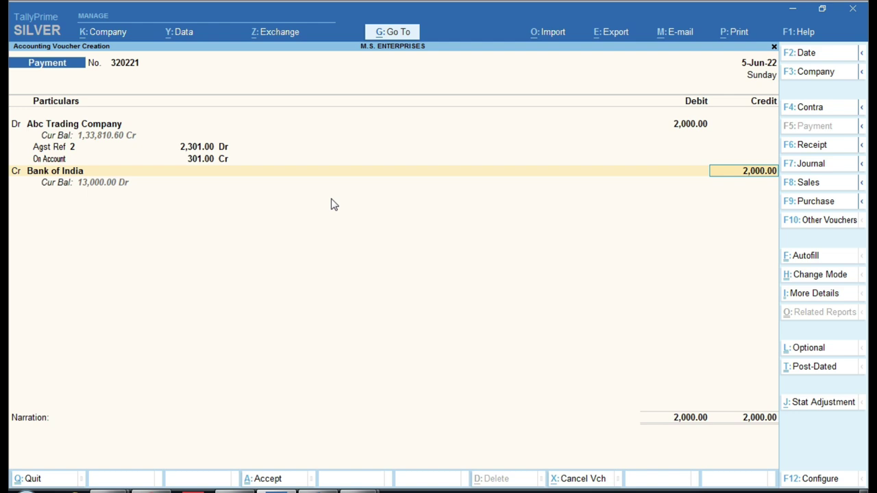
key(Return)
Enter 320221 as the instrument number in the bank allocation and save the payment voucher without a narration
key(Return)
key(Return)
text(320221)
key(Return)
key(Return)
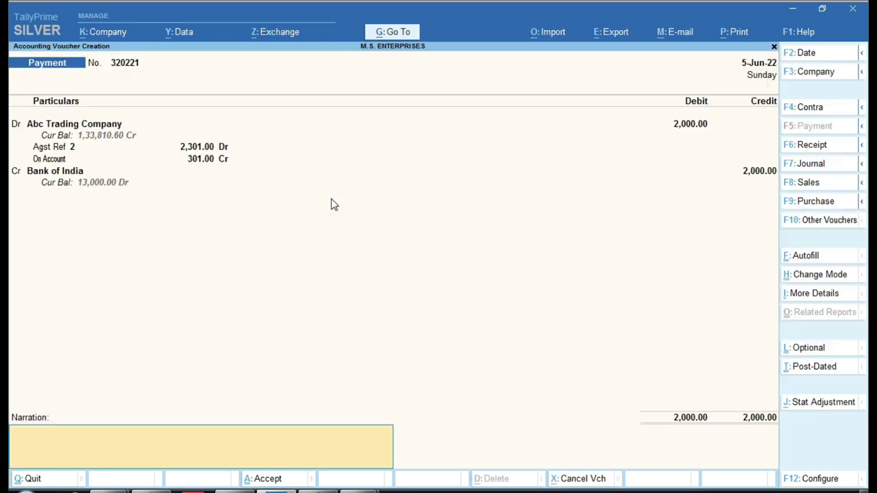
key(Return)
key(Return)
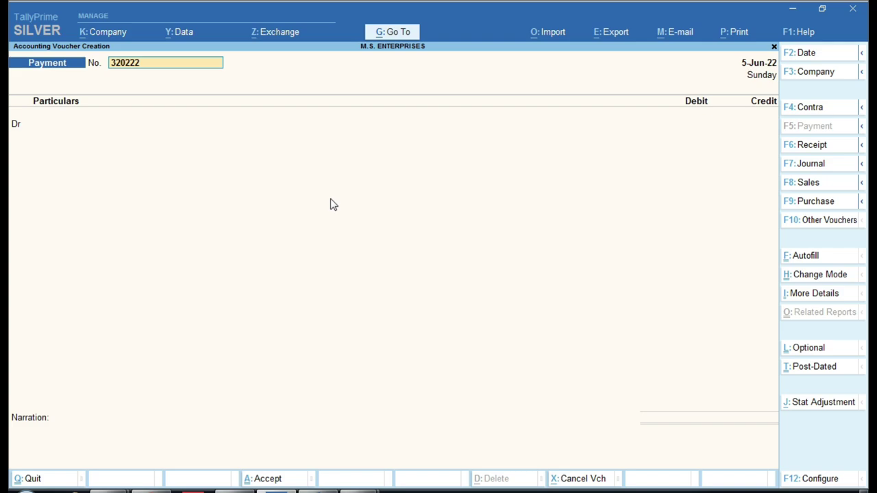
Switch to the Word document and review section 4, Receipt By Banking Channel
click(331, 491)
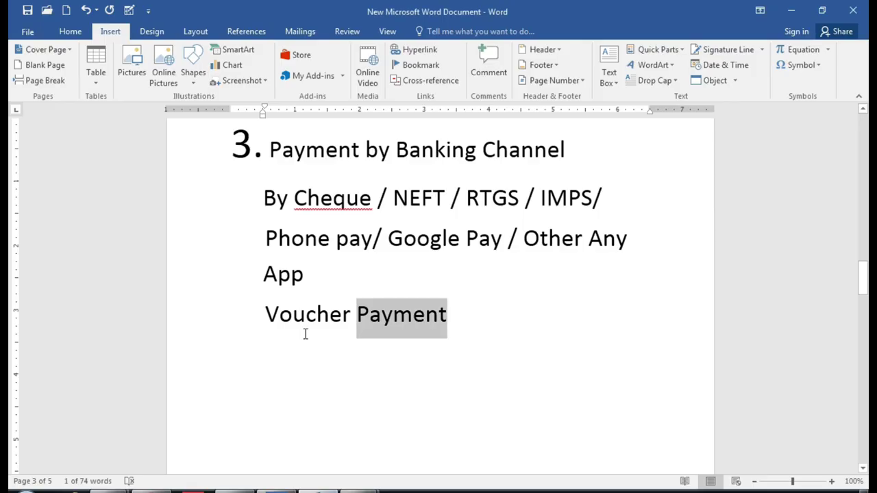
click(468, 197)
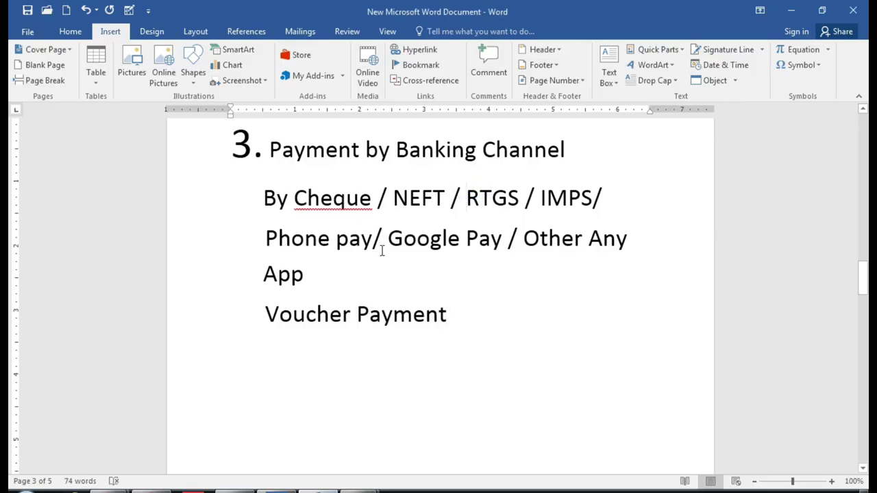
scroll(380, 274, down, 10)
scroll(343, 240, up, 2)
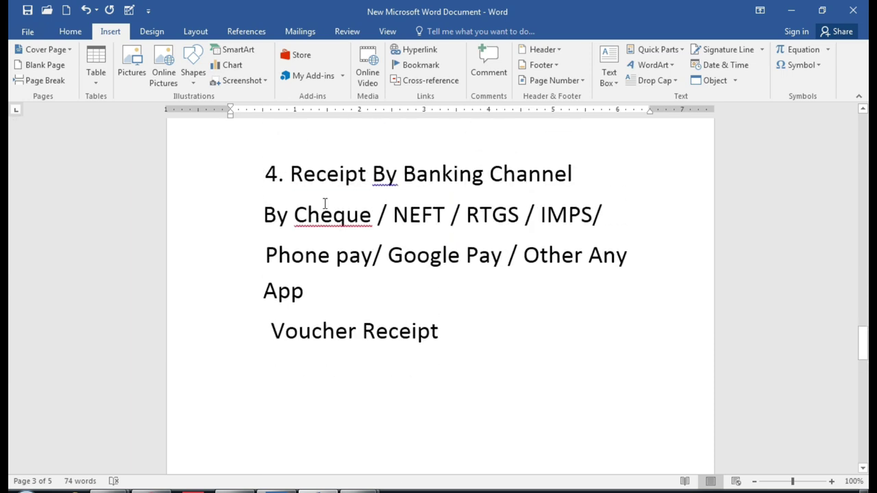
scroll(302, 185, up, 1)
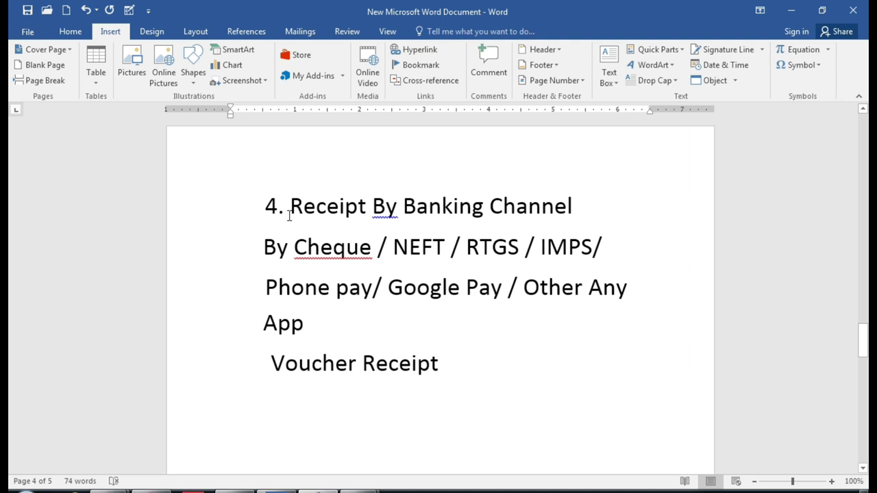
Examine section 4, Receipt By Banking Channel, in the document for its payment modes and required voucher type
scroll(345, 278, up, 8)
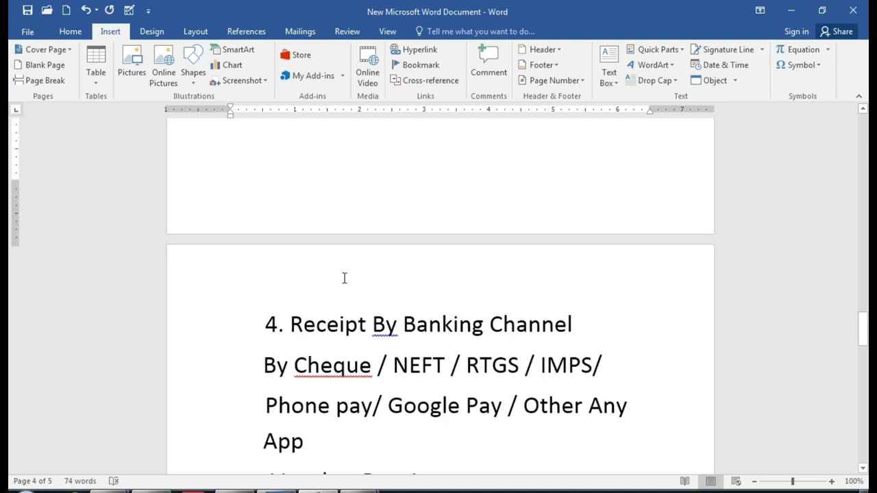
scroll(352, 278, down, 9)
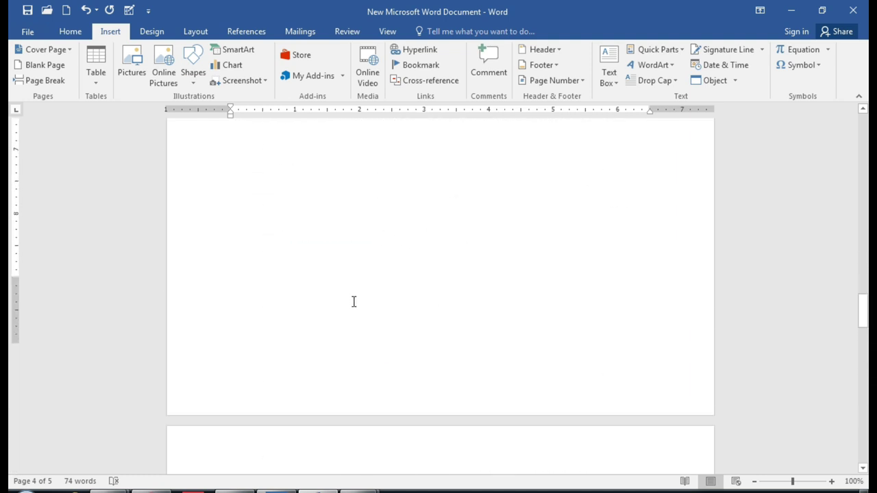
scroll(362, 321, up, 1)
scroll(362, 322, down, 4)
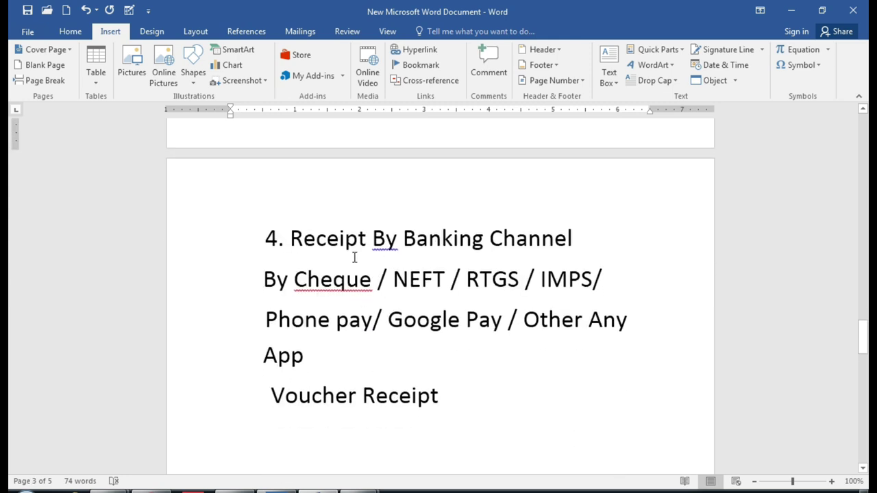
scroll(354, 258, down, 1)
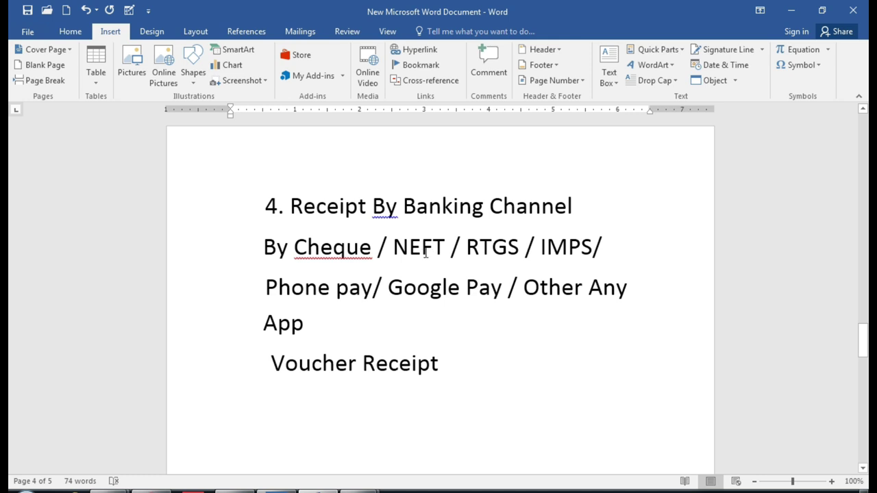
drag(420, 253, 410, 253)
click(517, 246)
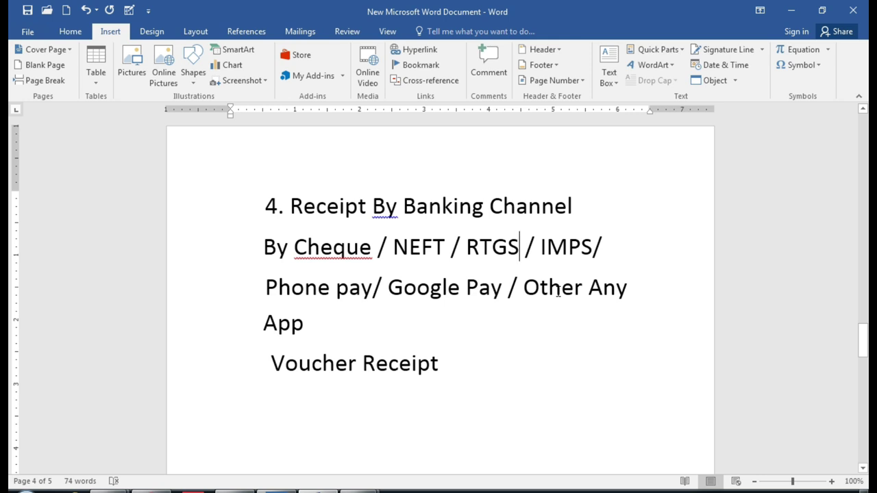
drag(362, 367, 434, 364)
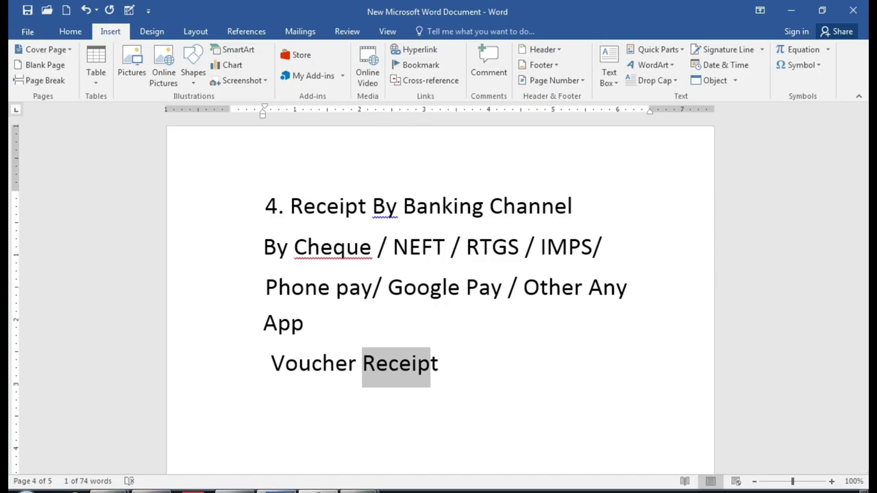
Switch to TallyPrime and start receipt voucher number 41414, crediting Abc Trading Company with 1,000
click(277, 489)
key(F6)
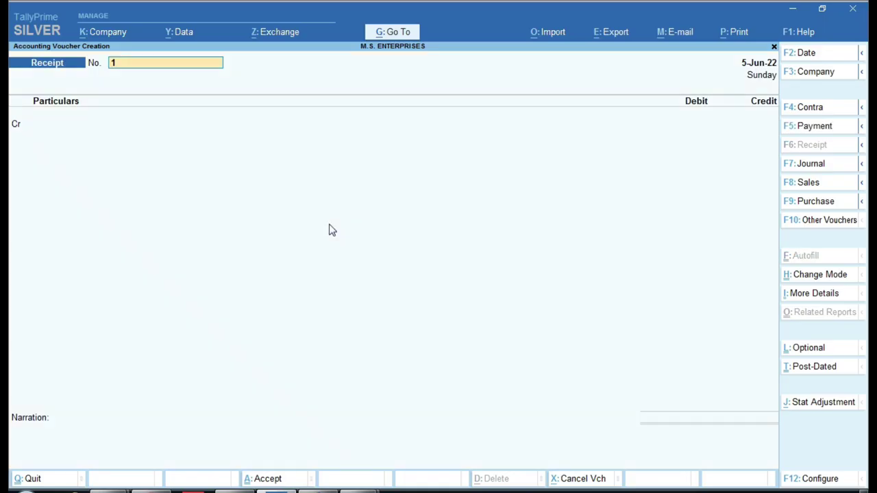
text(41414)
key(Return)
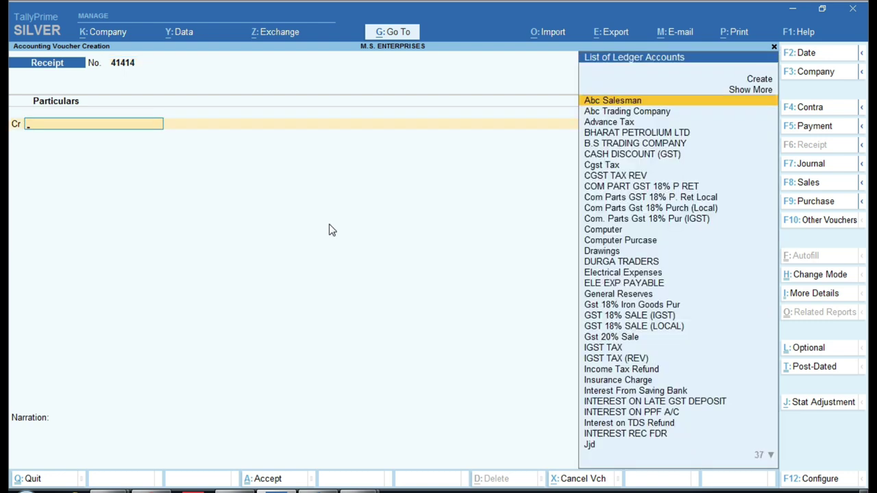
key(Down)
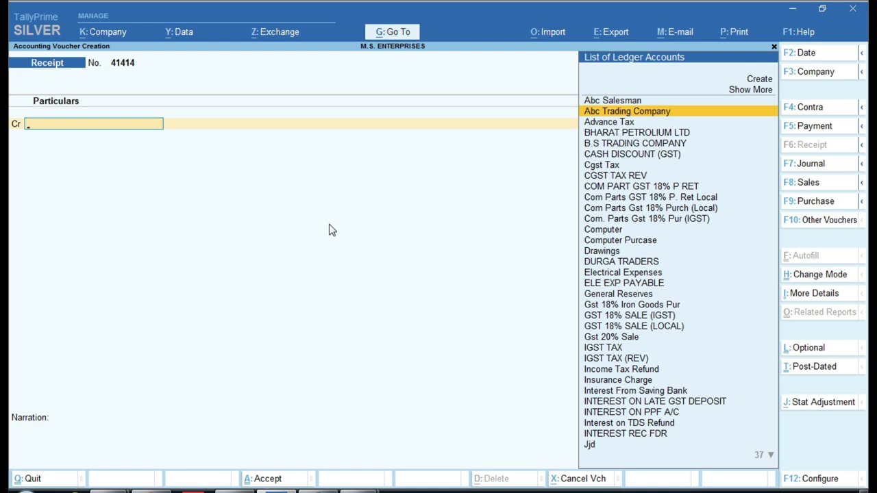
key(Return)
text(1000)
key(Return)
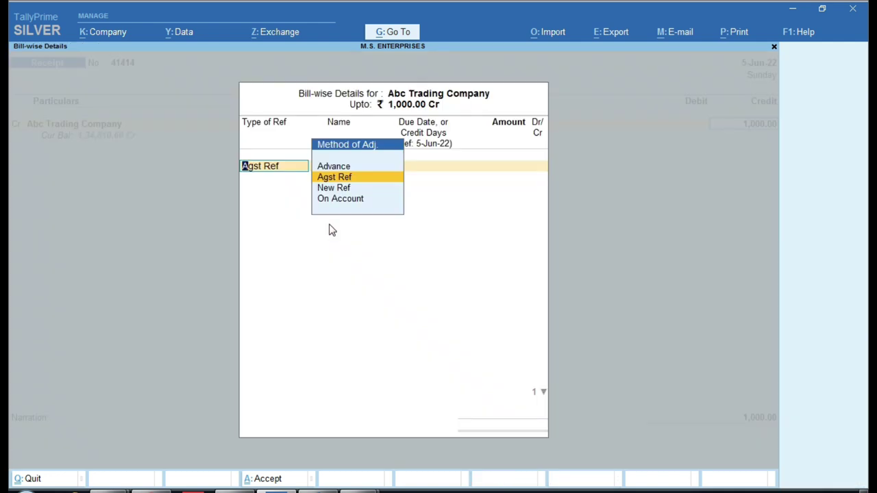
Allocate the 1,000.00 Cr for Abc Trading Company as On Account in the bill-wise details
key(Down)
key(Down)
key(Return)
key(Return)
key(Return)
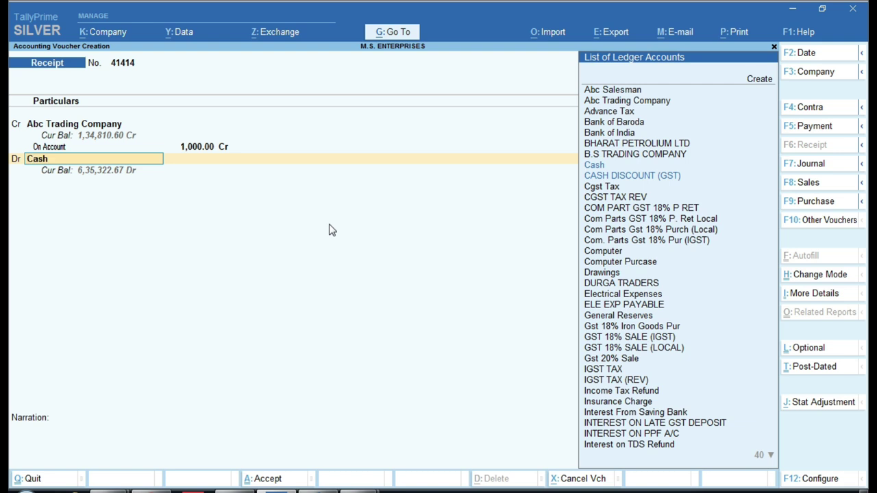
Debit the Bank of India ledger with 1,000 in the receipt voucher in place of Cash
text(Bank)
key(Down)
key(Down)
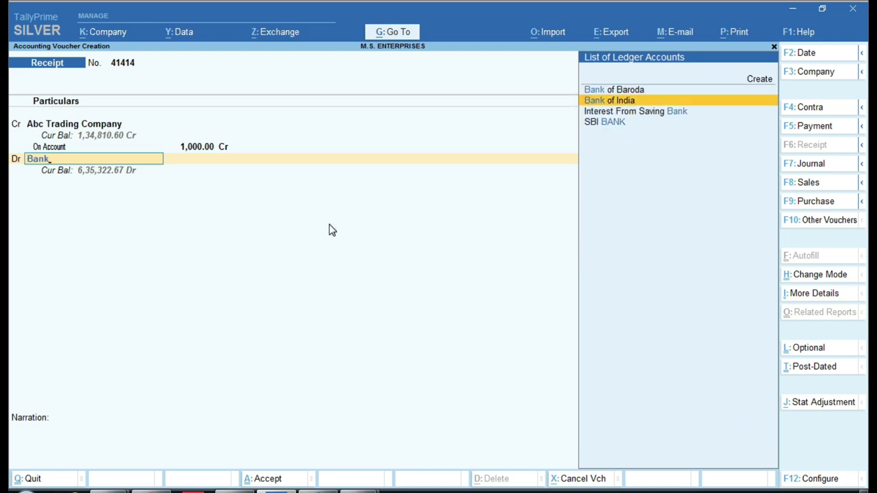
key(Return)
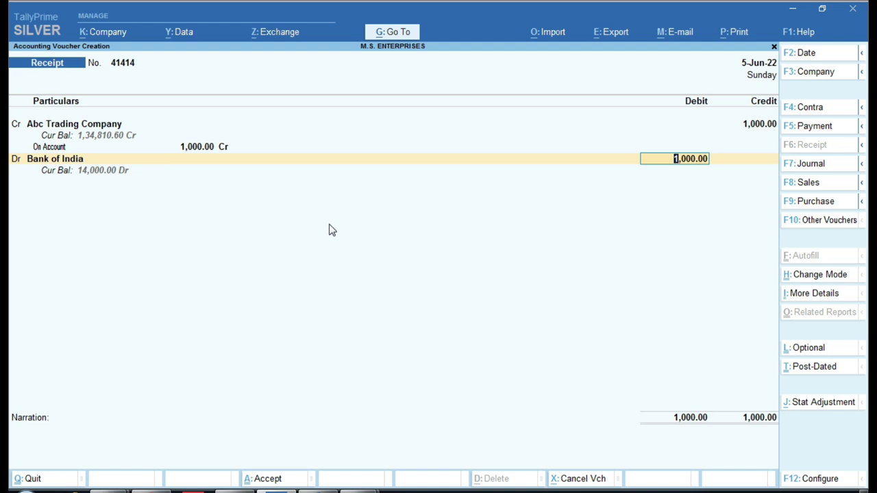
key(Return)
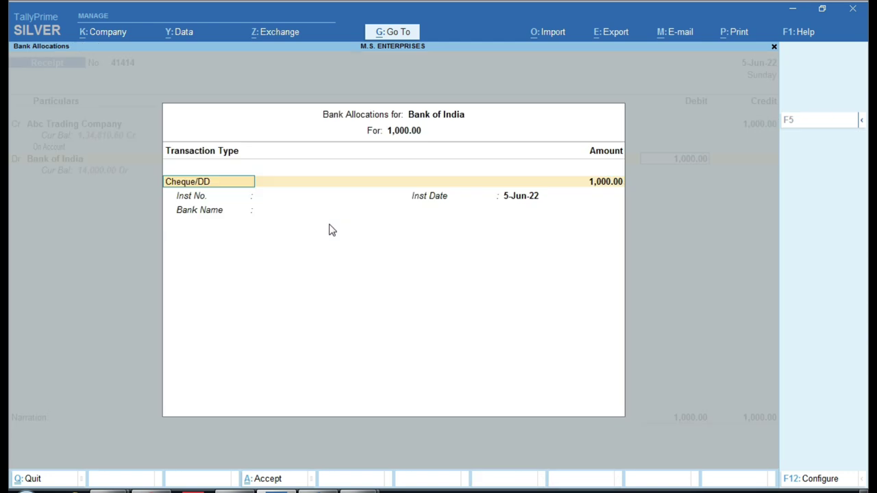
Keep the Cheque/DD bank allocation without instrument details and save the receipt voucher without a narration
key(Return)
key(Return)
key(Return)
key(Return)
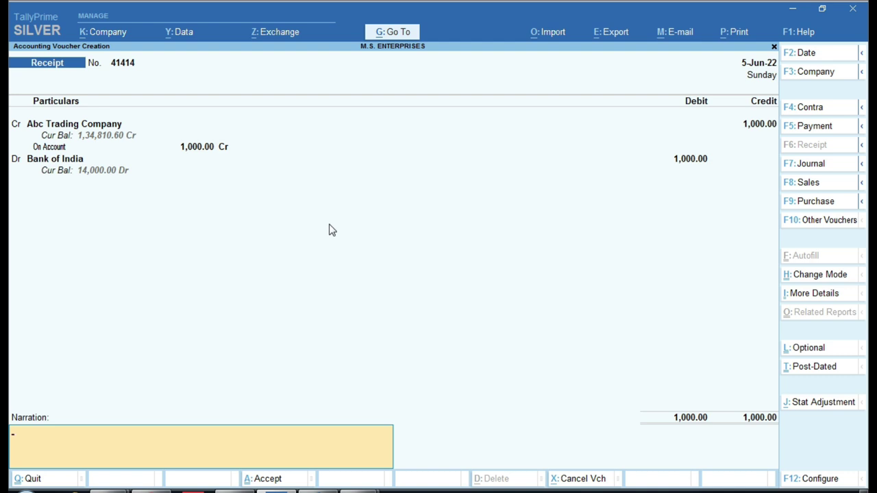
key(Return)
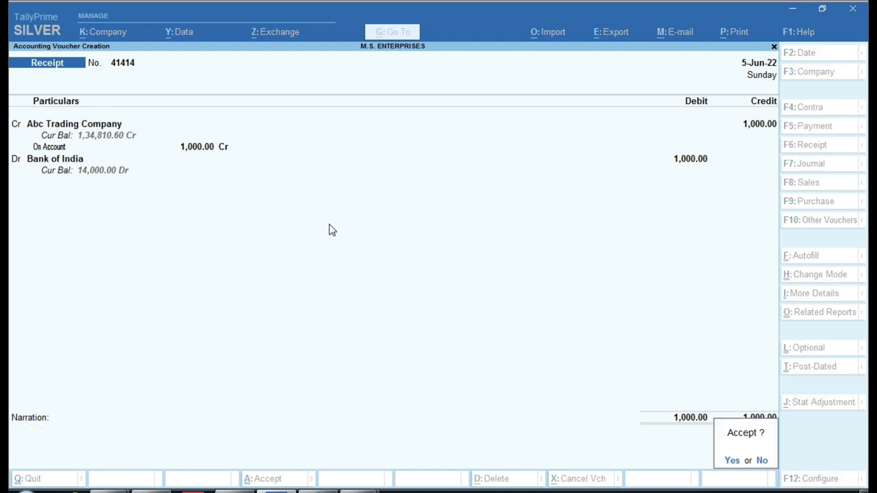
key(Return)
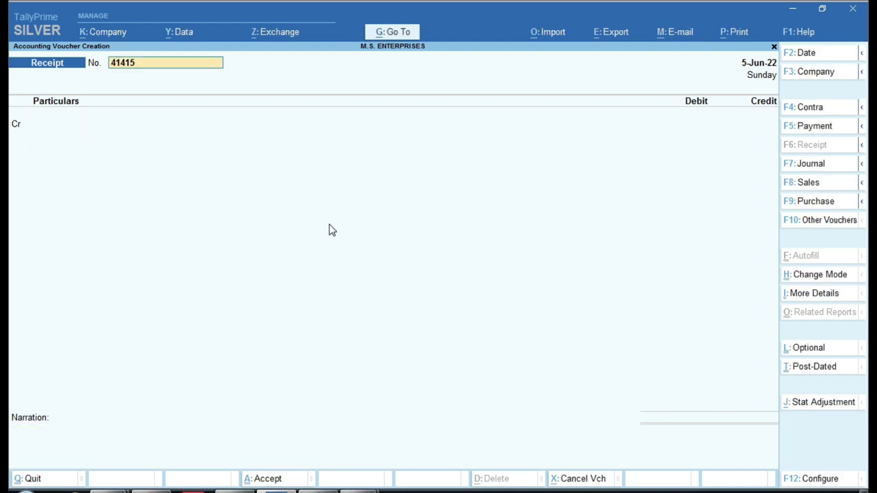
Switch to the Word document and read the heading of section 5, Bank To Bank Transition
click(311, 487)
scroll(338, 288, down, 10)
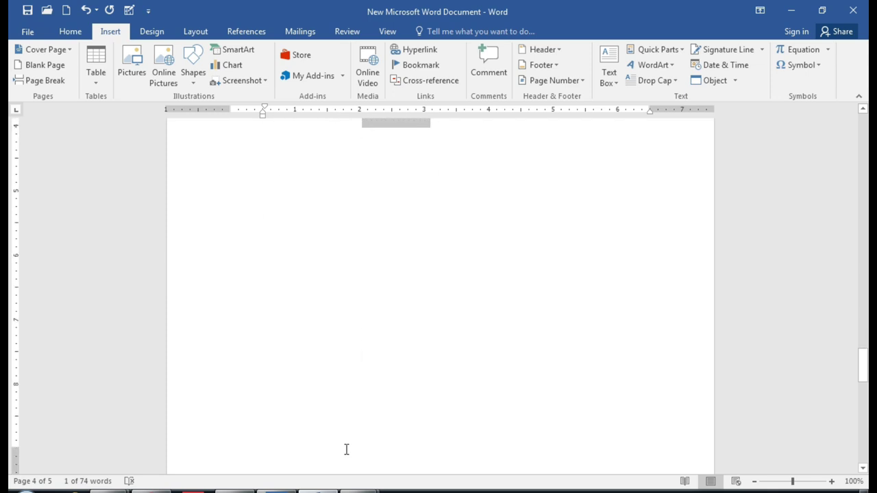
drag(290, 216, 536, 218)
click(465, 263)
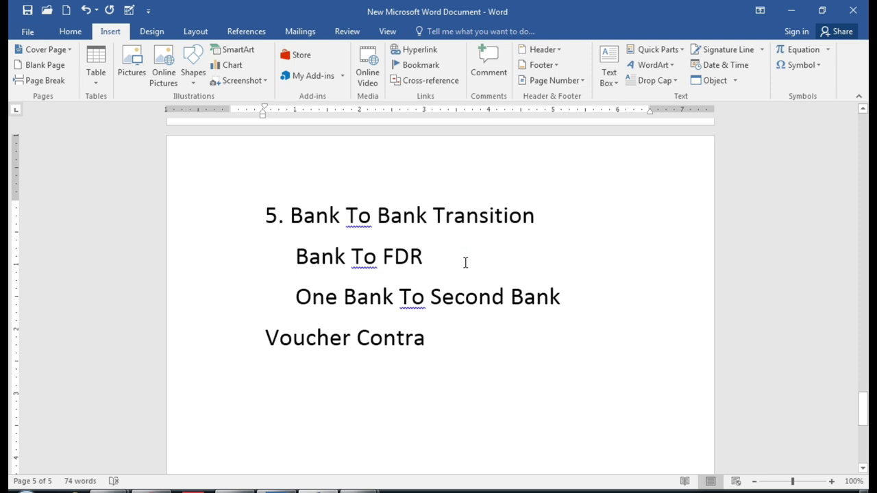
Switch to TallyPrime and start a contra voucher, keeping voucher number 115242
click(276, 490)
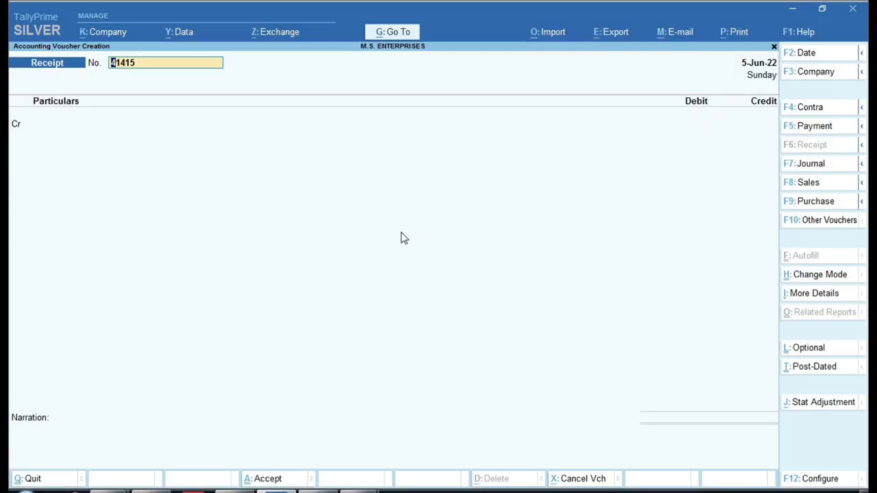
key(F4)
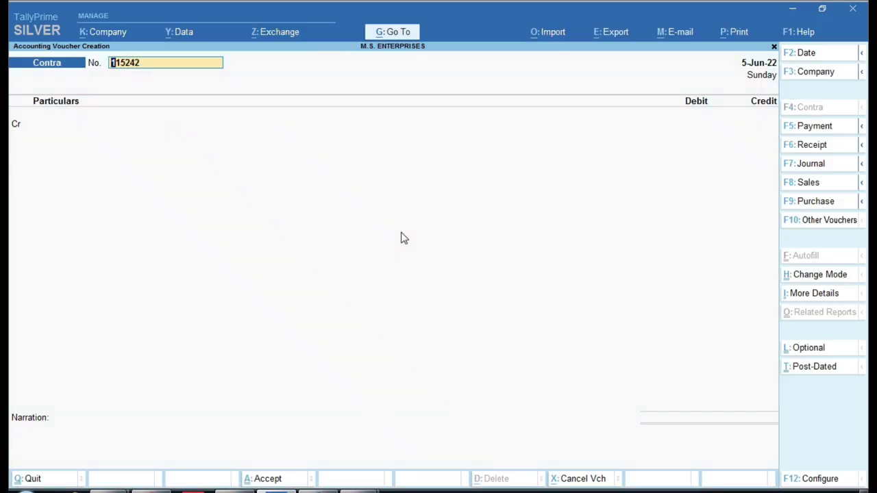
key(ctrl)
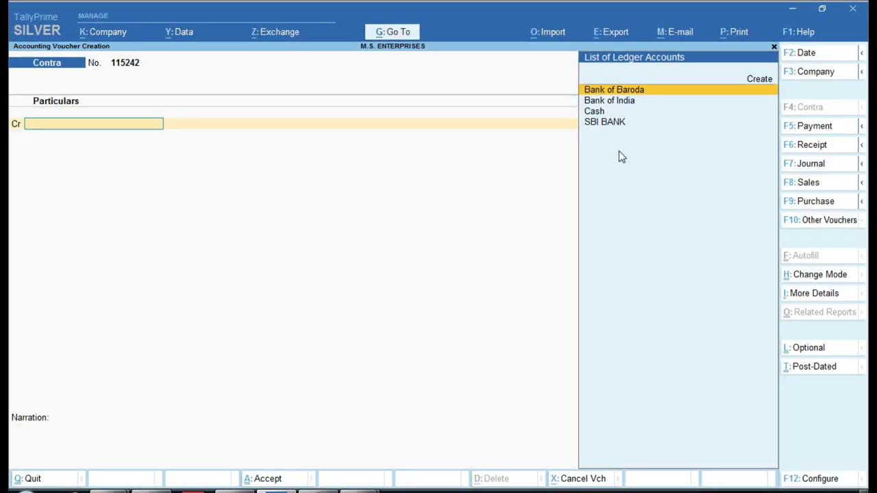
Switch to the Word document and review section 5's transfer cases and voucher type, rechecking sections 3 and 4
click(331, 488)
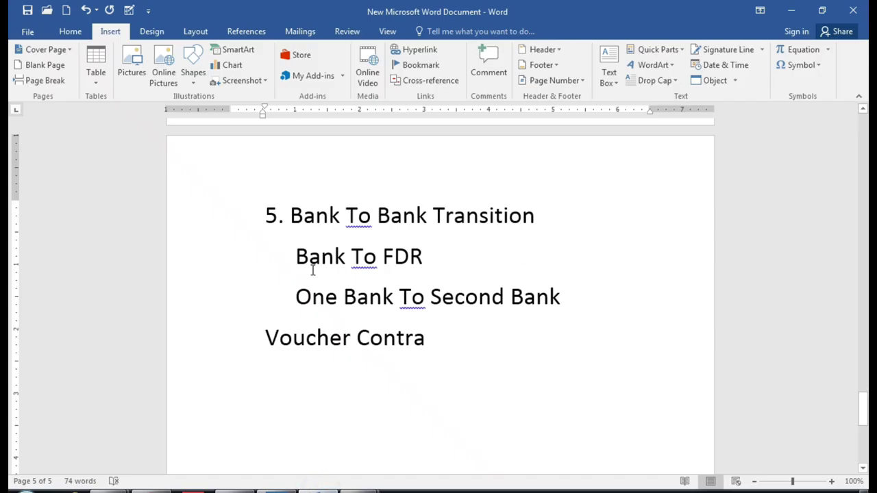
drag(293, 256, 420, 256)
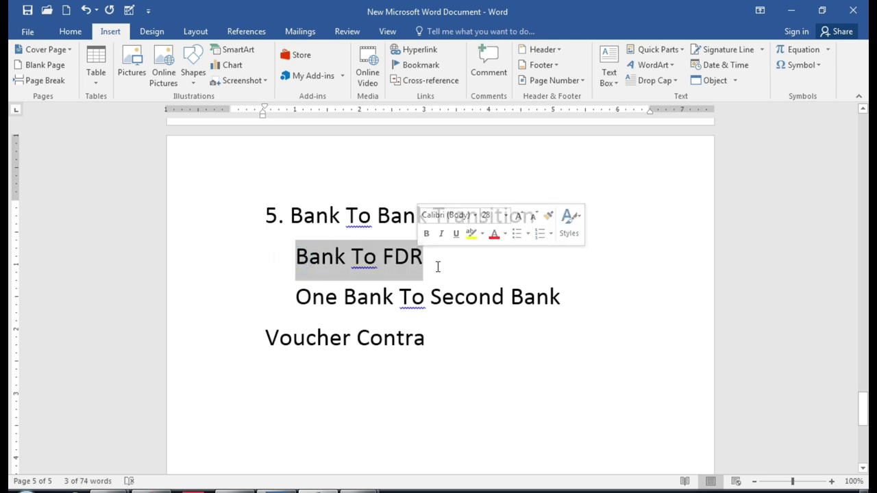
drag(295, 297, 358, 298)
drag(440, 299, 560, 298)
drag(358, 338, 431, 337)
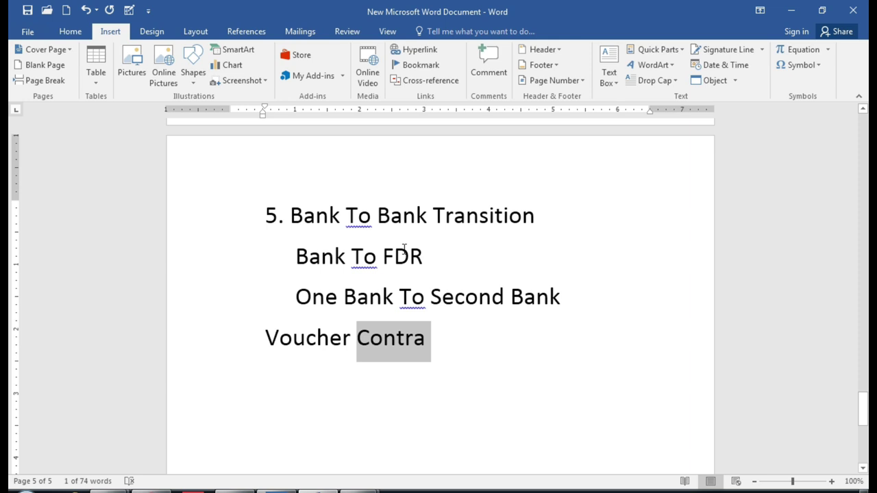
scroll(402, 257, up, 15)
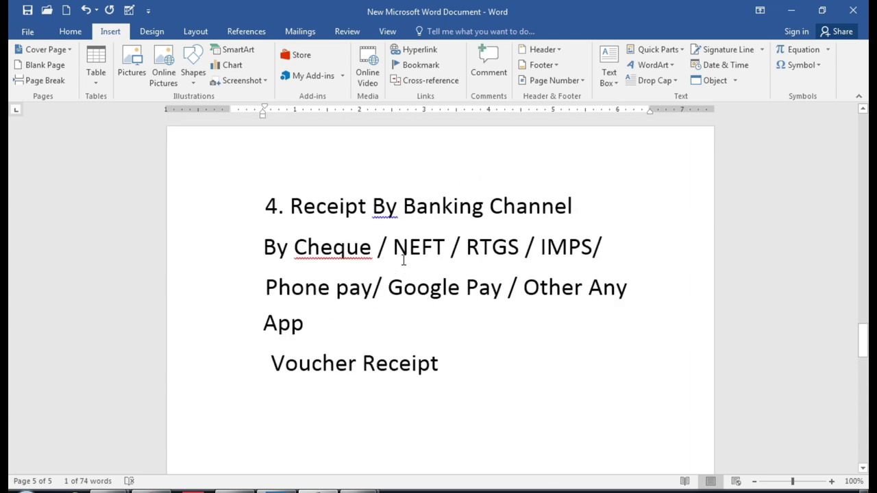
scroll(388, 301, up, 5)
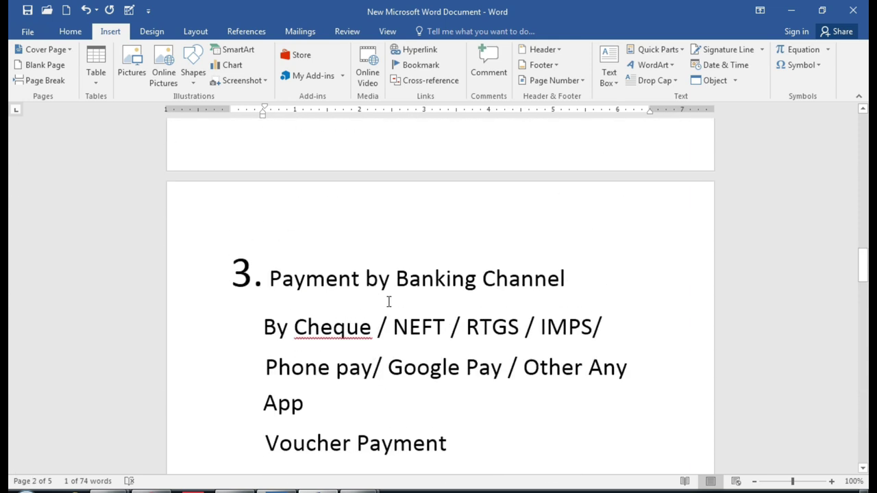
scroll(392, 304, down, 2)
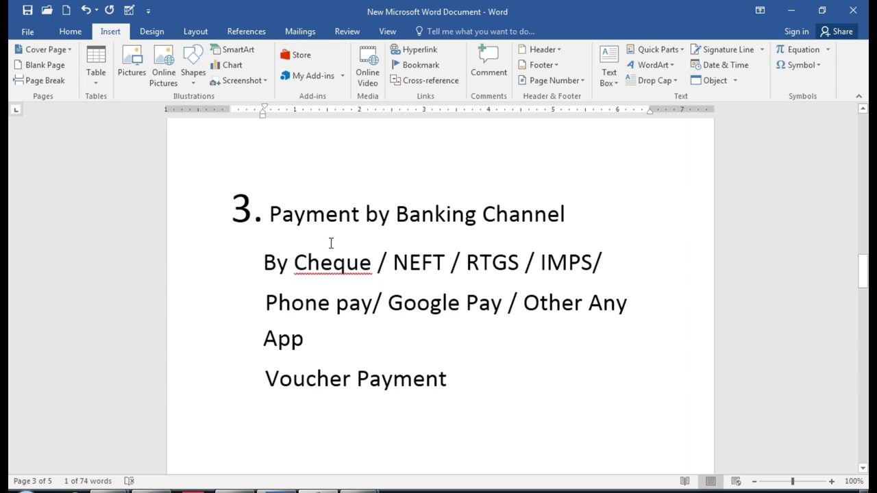
scroll(331, 245, down, 20)
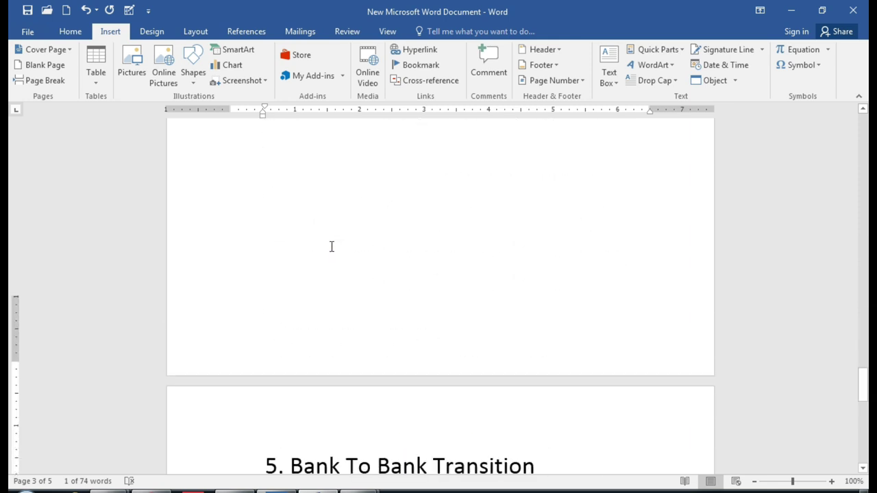
scroll(331, 247, down, 8)
scroll(366, 243, up, 2)
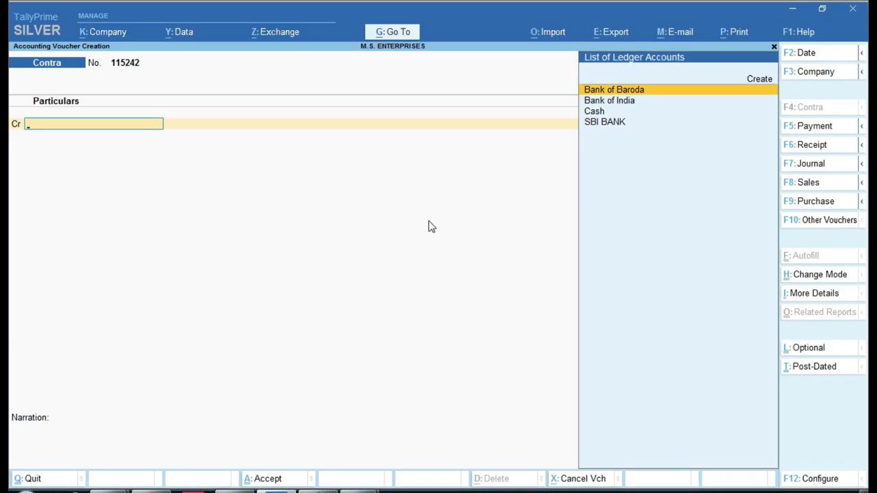
In the TallyPrime contra voucher, credit Bank of Baroda with 100 and accept its bank allocation
key(ctrl)
key(Return)
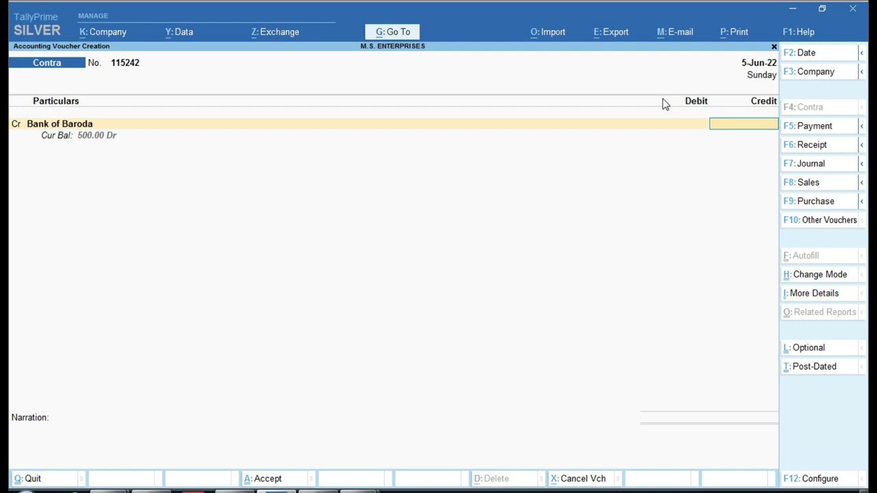
text(100)
key(Return)
key(Return)
key(Return)
key(Return)
key(Return)
key(Return)
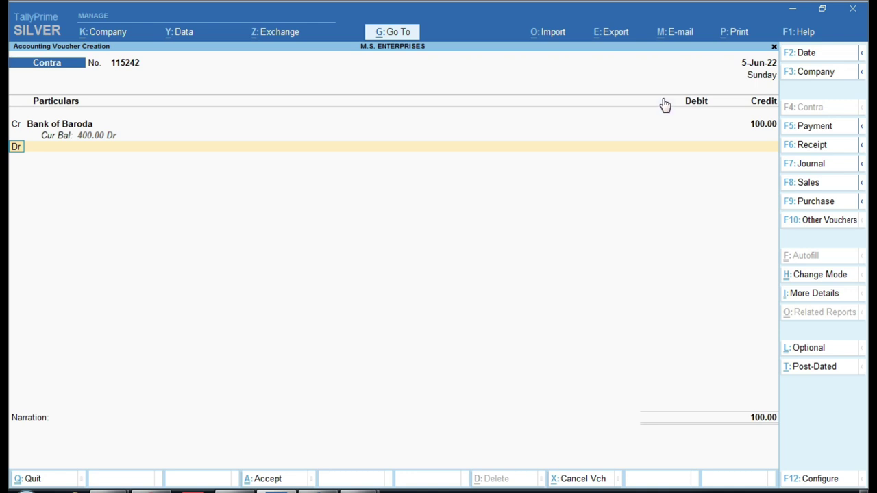
Debit Bank of India with 100 as the receiving account in the contra voucher
key(Return)
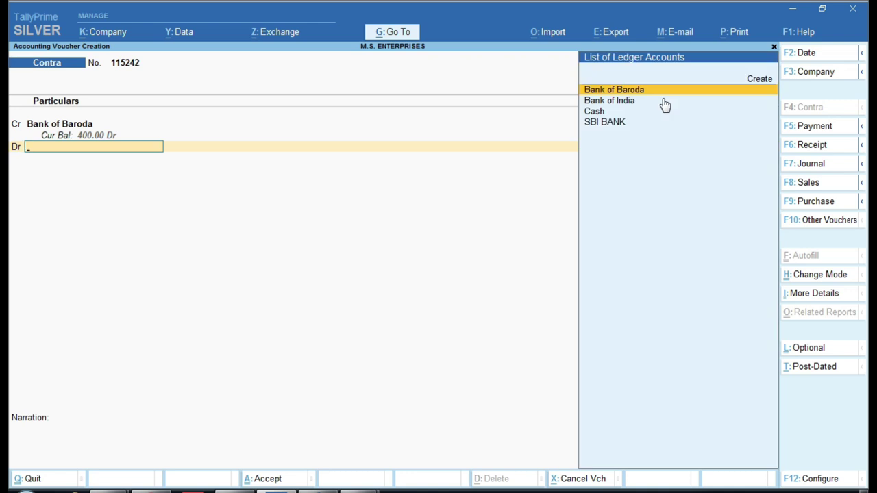
key(Down)
key(Return)
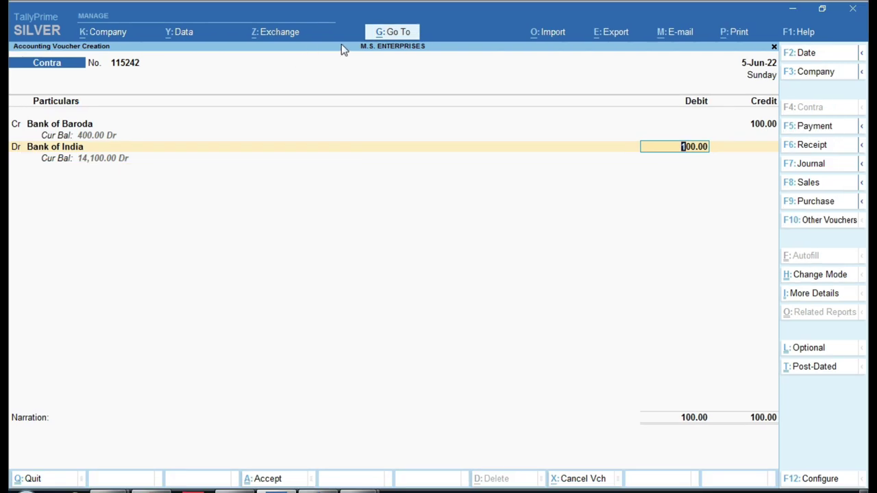
key(ctrl)
key(Return)
Accept Bank of India's Cheque/DD allocation with instrument number and bank name blank, and save the contra voucher without a narration
key(Return)
key(Return)
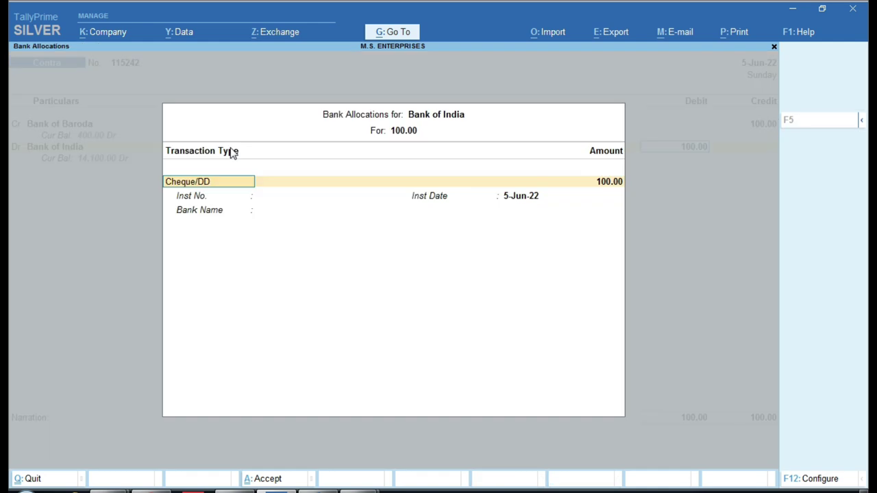
key(Return)
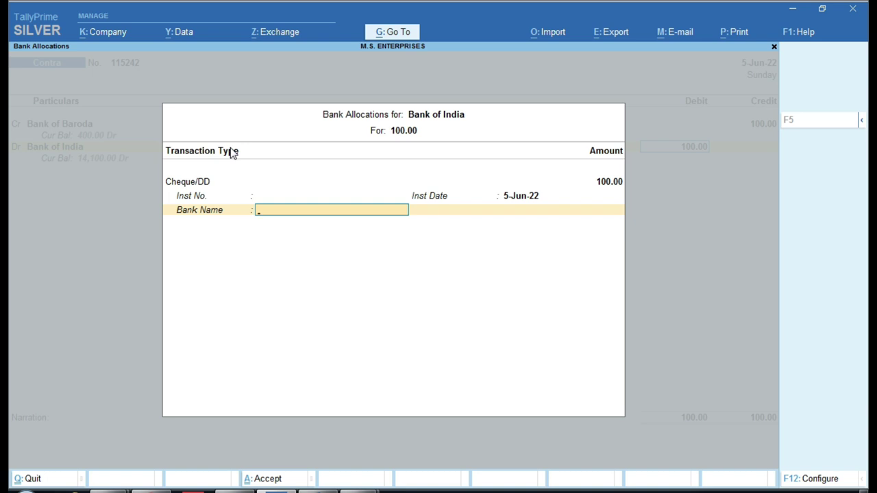
key(Return)
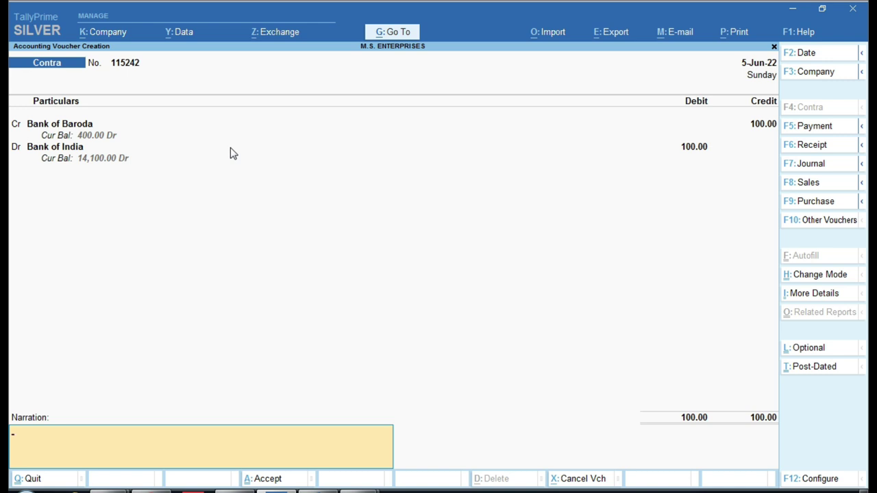
key(Return)
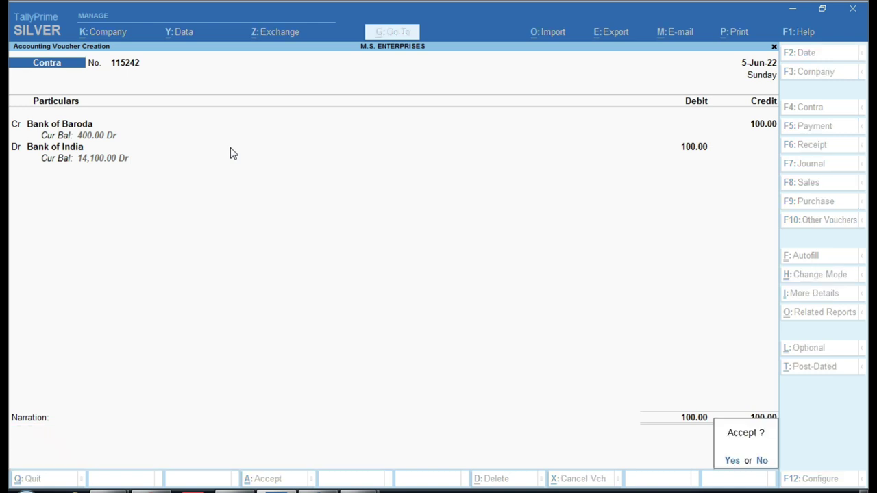
key(Return)
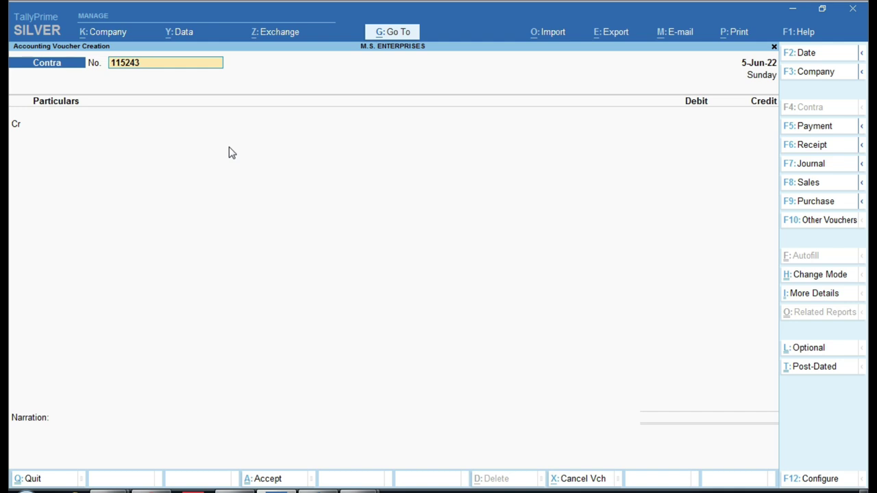
Switch to the Word document and go back through its sections from Bank To Bank Transition towards the beginning
click(276, 491)
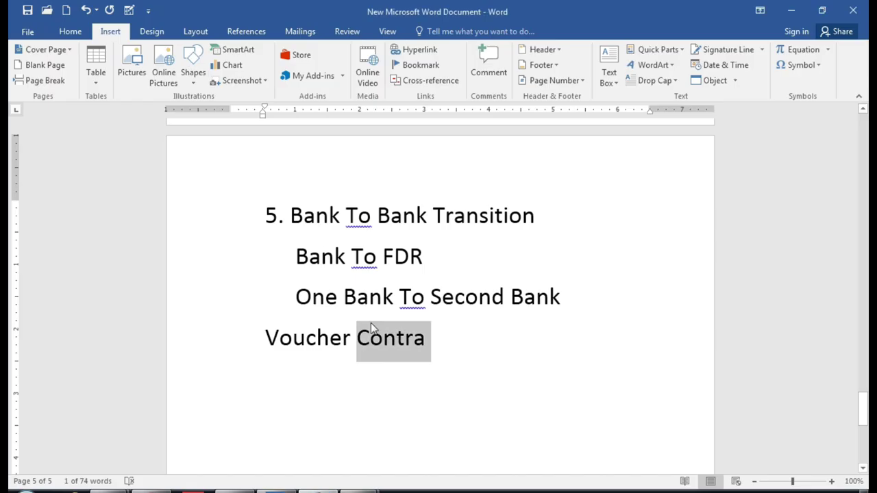
scroll(370, 323, up, 20)
scroll(372, 323, up, 15)
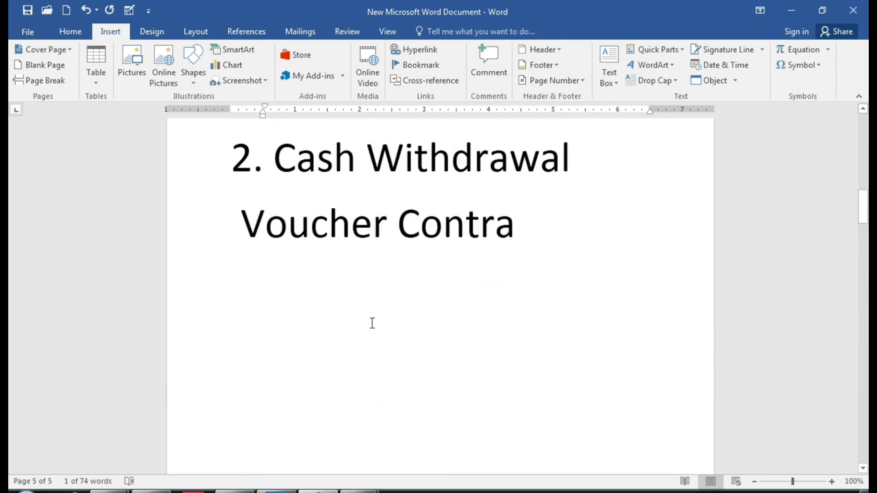
scroll(372, 323, up, 10)
scroll(370, 323, up, 10)
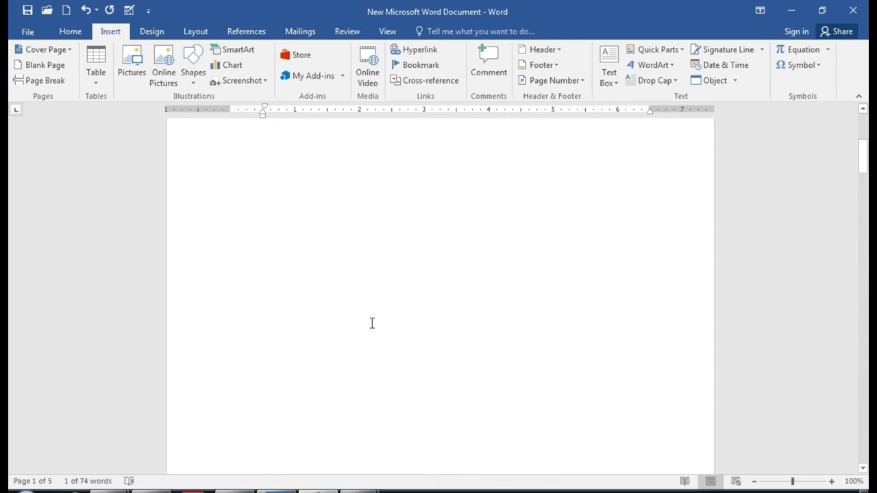